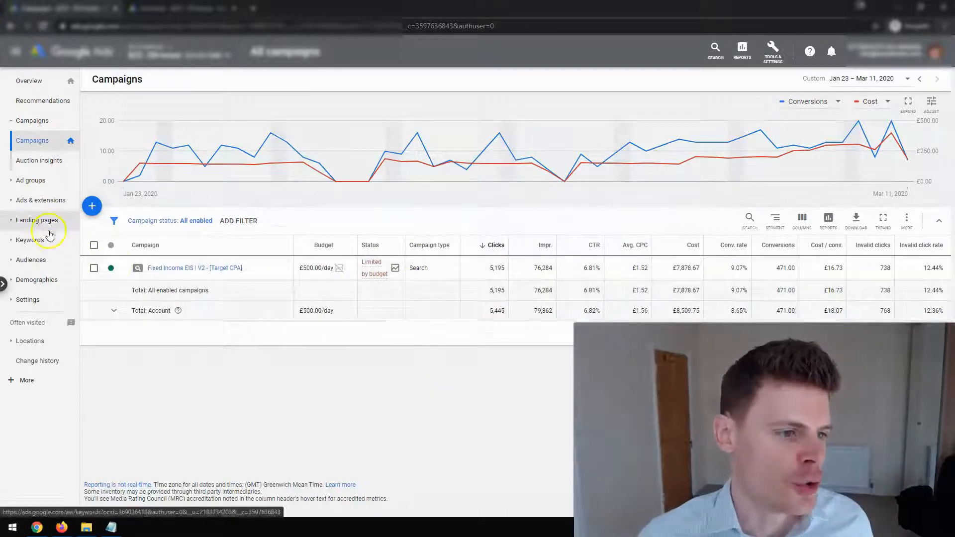
Step: Open the age breakdown in the Demographics report and review cost per conversion by age group
{"action": "left_click", "coordinate": [35, 279]}
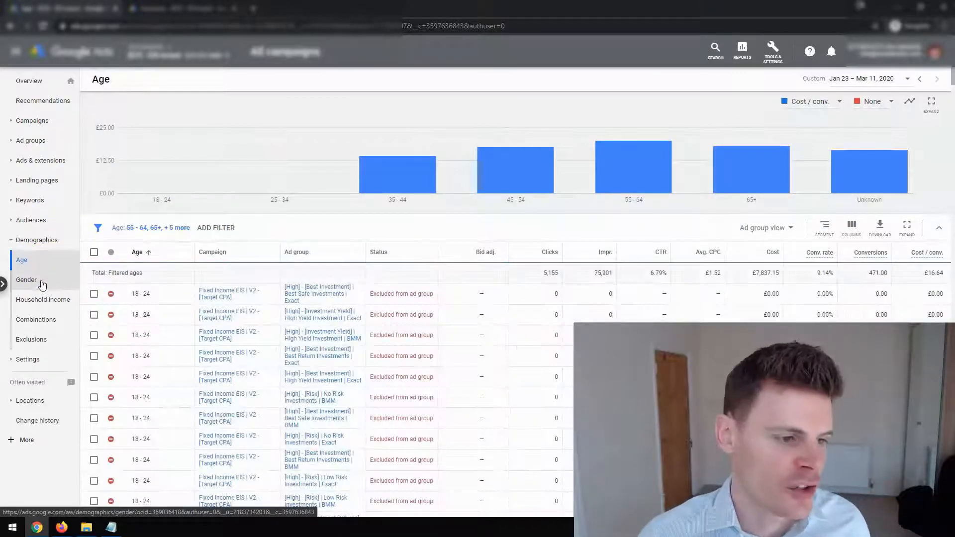
{"action": "left_click", "coordinate": [52, 298]}
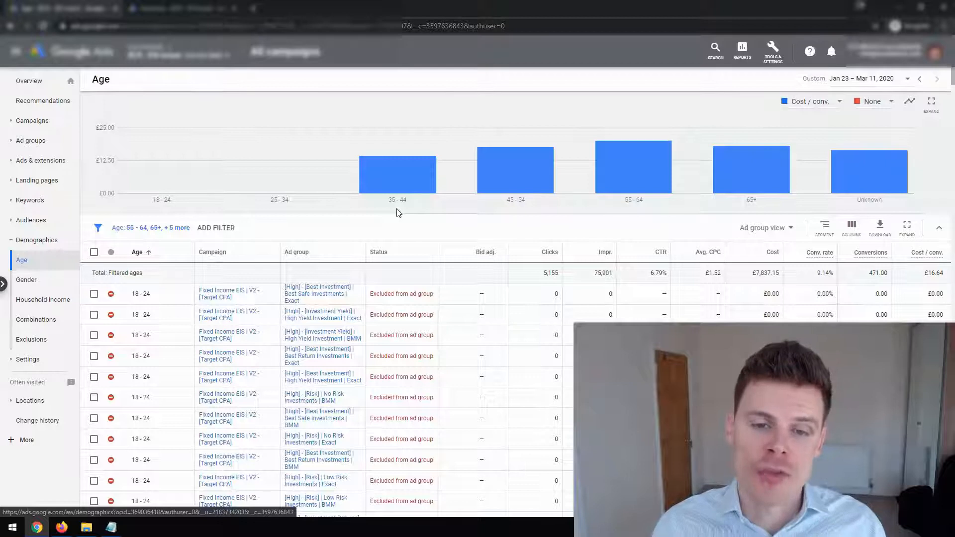
{"action": "left_click", "coordinate": [402, 210]}
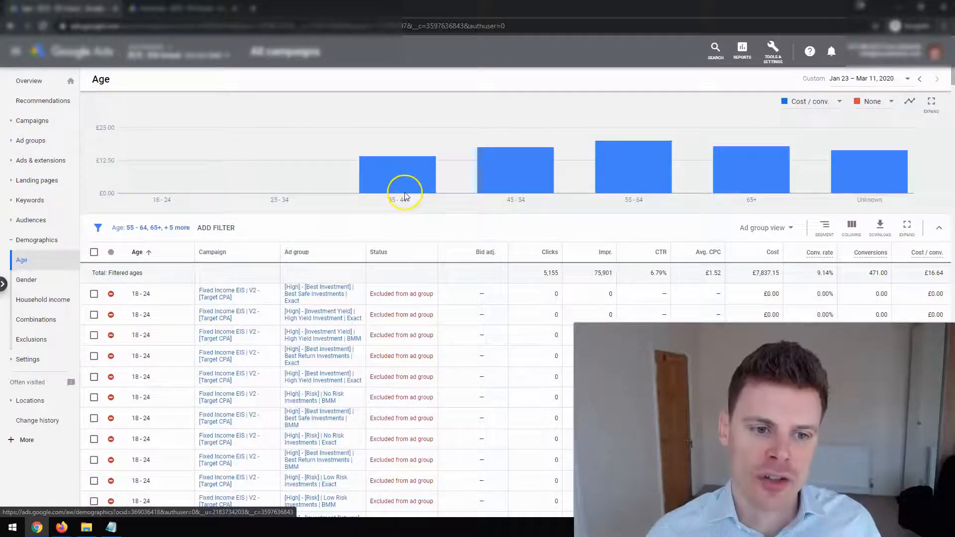
{"action": "mouse_move", "coordinate": [498, 174]}
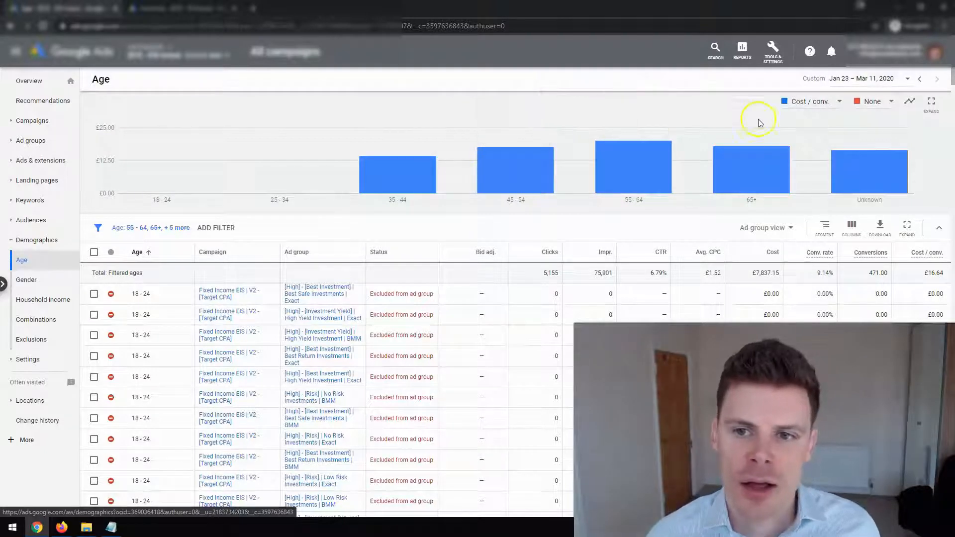
Step: View the performance metrics available for the age chart, keep cost per conversion, and inspect the 25 - 34 group
{"action": "left_click", "coordinate": [801, 112]}
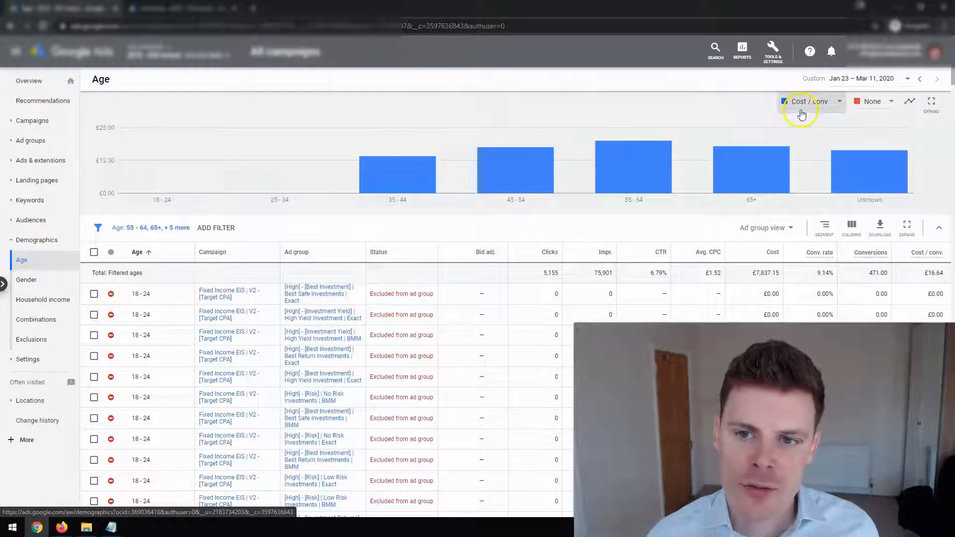
{"action": "left_click", "coordinate": [840, 111]}
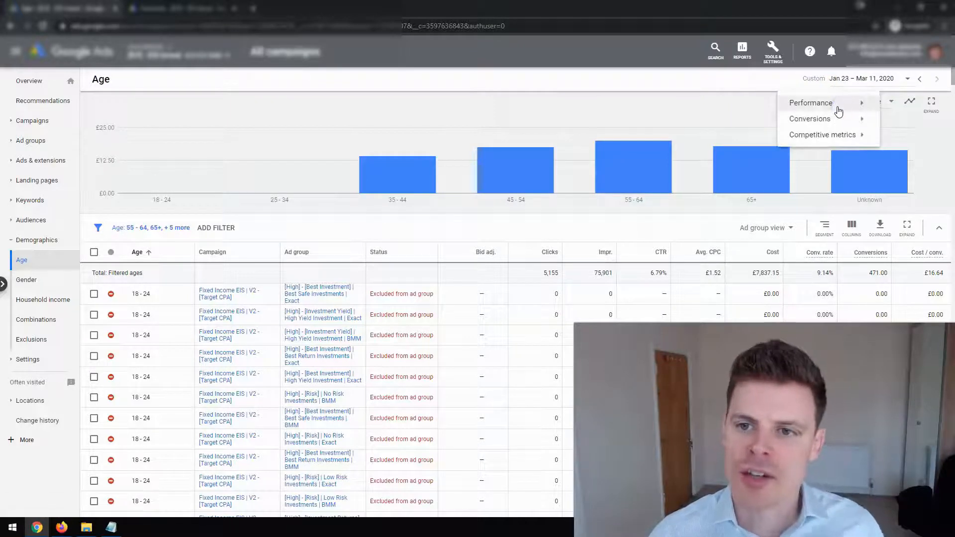
{"action": "mouse_move", "coordinate": [847, 109]}
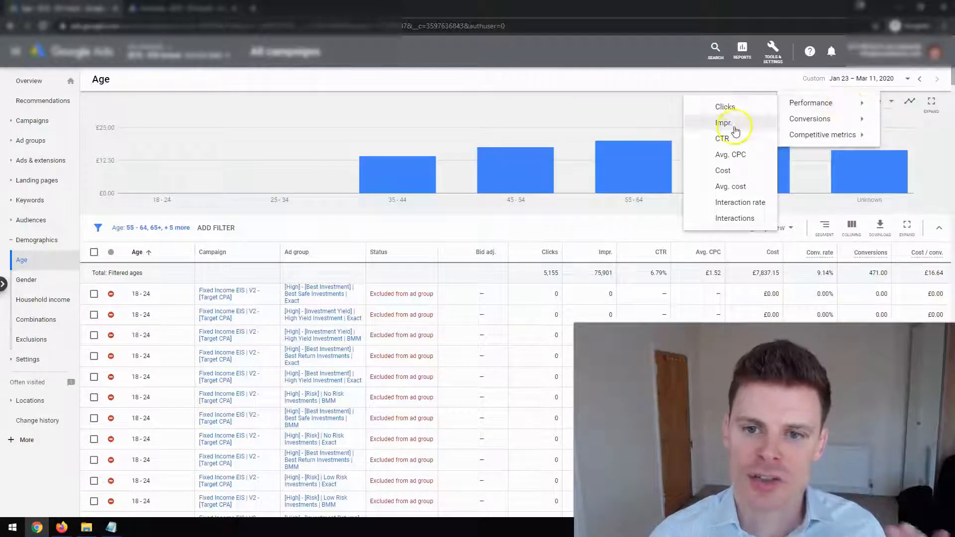
{"action": "left_click", "coordinate": [604, 226]}
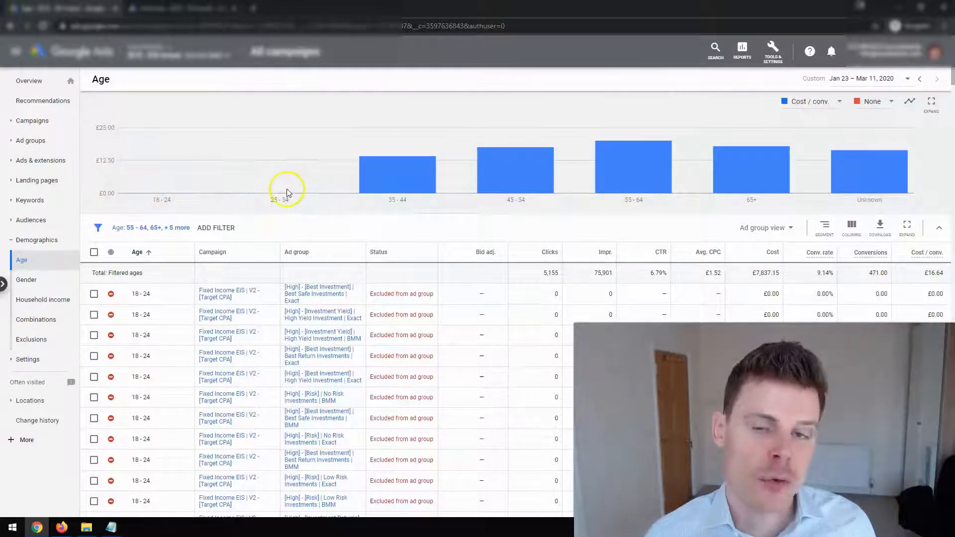
{"action": "mouse_move", "coordinate": [287, 193]}
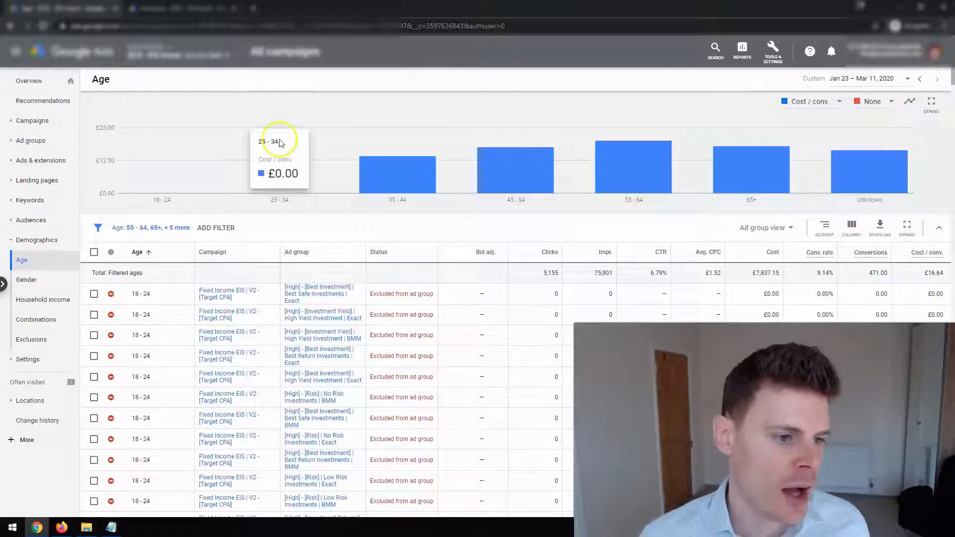
Step: Filter the age report to show only the 65+ age group
{"action": "left_click", "coordinate": [125, 227]}
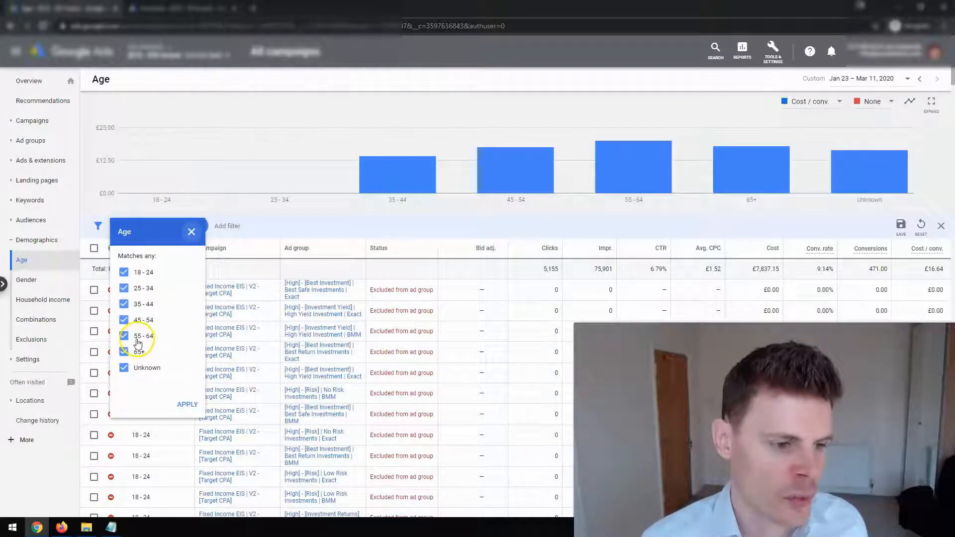
{"action": "left_click", "coordinate": [130, 369]}
{"action": "left_click", "coordinate": [137, 336]}
{"action": "left_click", "coordinate": [135, 320]}
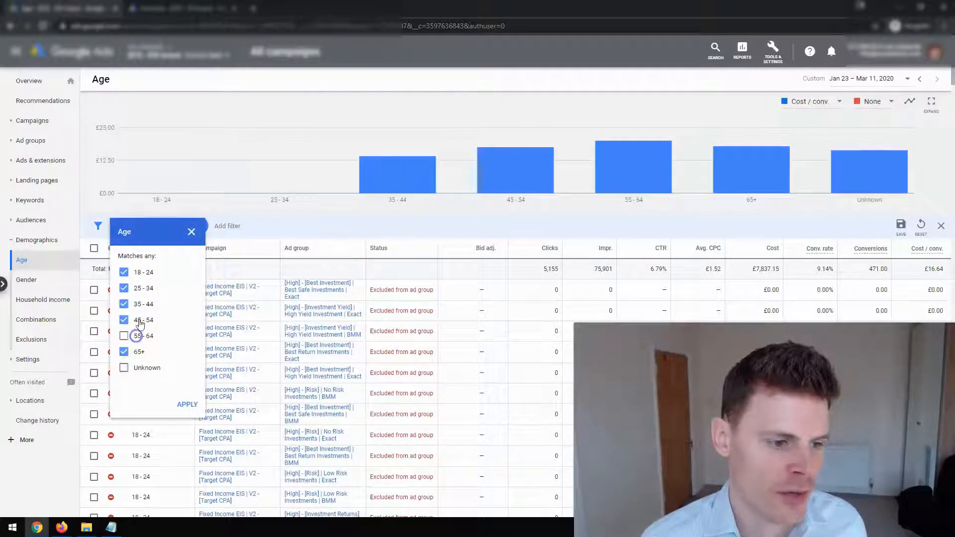
{"action": "left_click", "coordinate": [143, 304]}
{"action": "left_click", "coordinate": [142, 288]}
{"action": "left_click", "coordinate": [141, 272]}
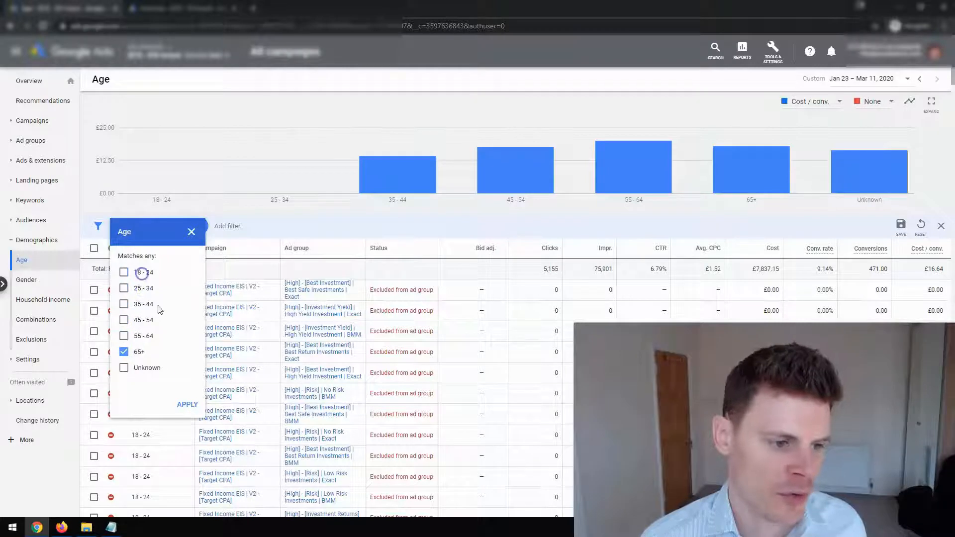
{"action": "left_click", "coordinate": [187, 404]}
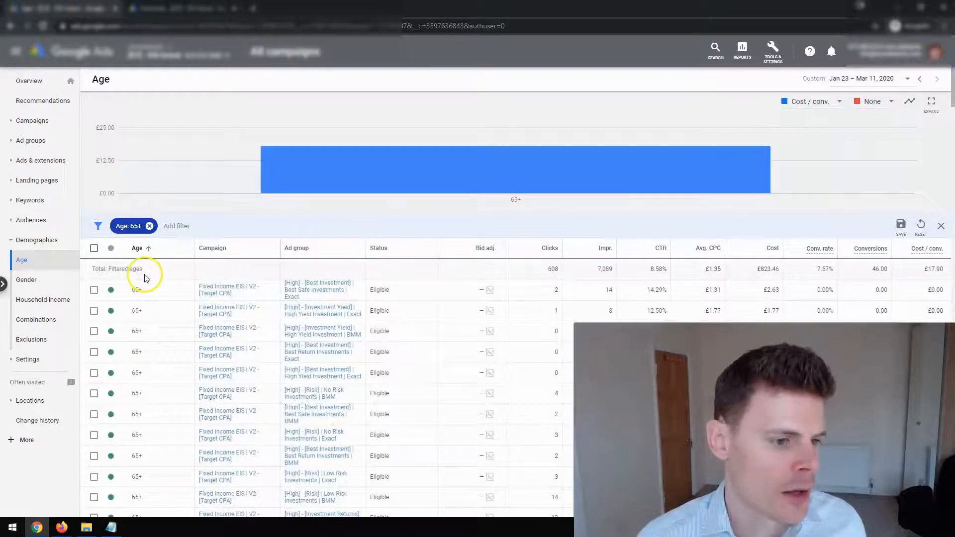
Step: Select all the 65+ rows to view the bulk edit options, and clear the selection
{"action": "left_click", "coordinate": [94, 248]}
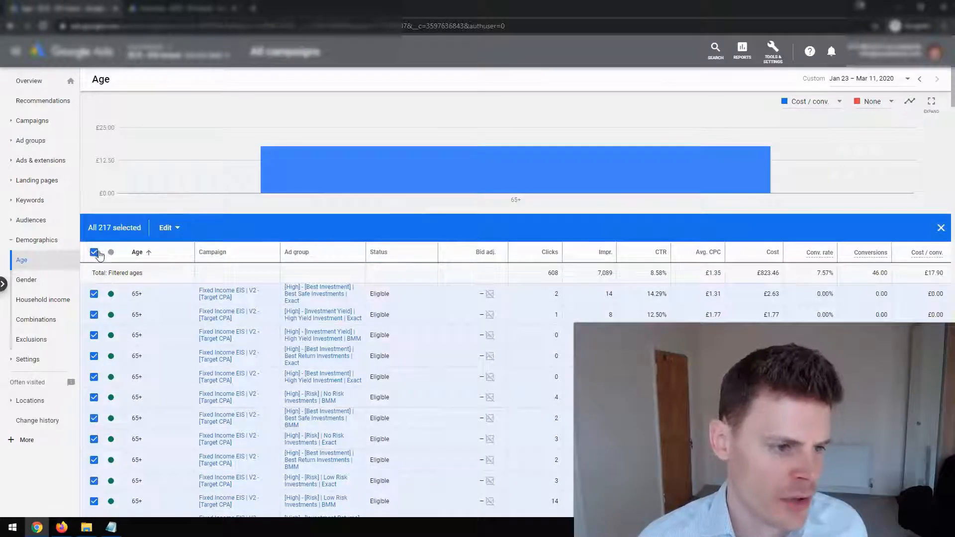
{"action": "left_click", "coordinate": [165, 230]}
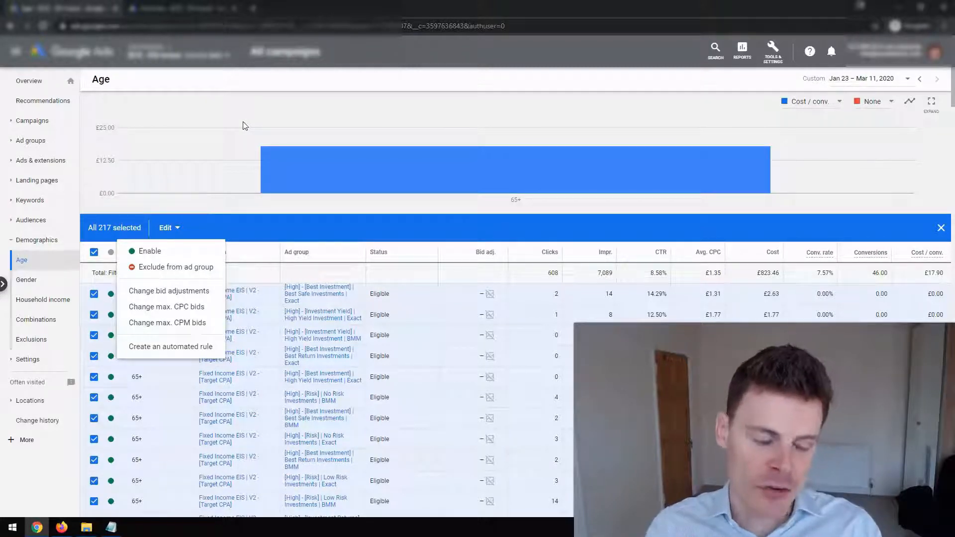
{"action": "left_click", "coordinate": [94, 253]}
Step: Restore the age filter to include every age range from 18 - 24 to 65+ and Unknown
{"action": "left_click", "coordinate": [132, 228]}
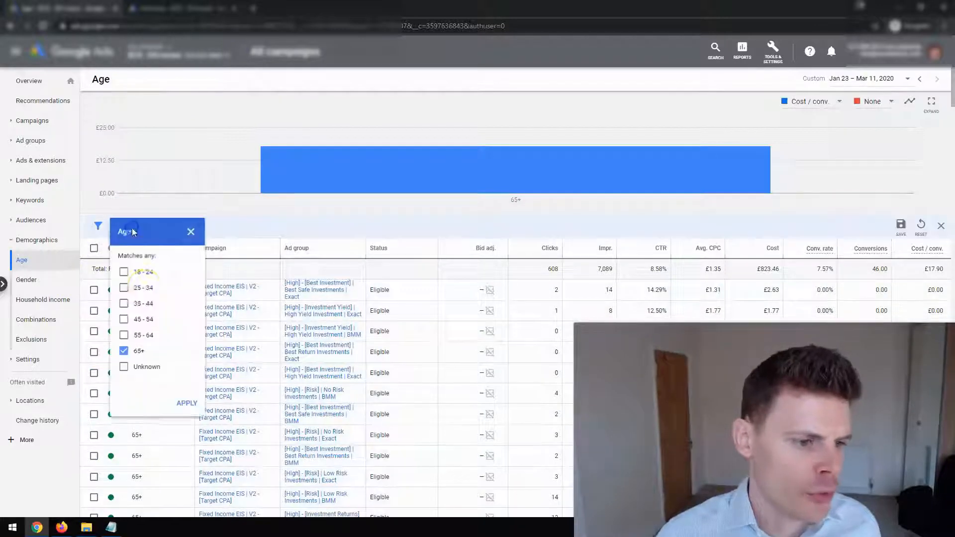
{"action": "left_click", "coordinate": [146, 368]}
{"action": "left_click", "coordinate": [143, 336]}
{"action": "left_click", "coordinate": [144, 320]}
{"action": "left_click", "coordinate": [144, 304]}
{"action": "left_click", "coordinate": [145, 288]}
{"action": "left_click", "coordinate": [146, 275]}
{"action": "left_click", "coordinate": [187, 404]}
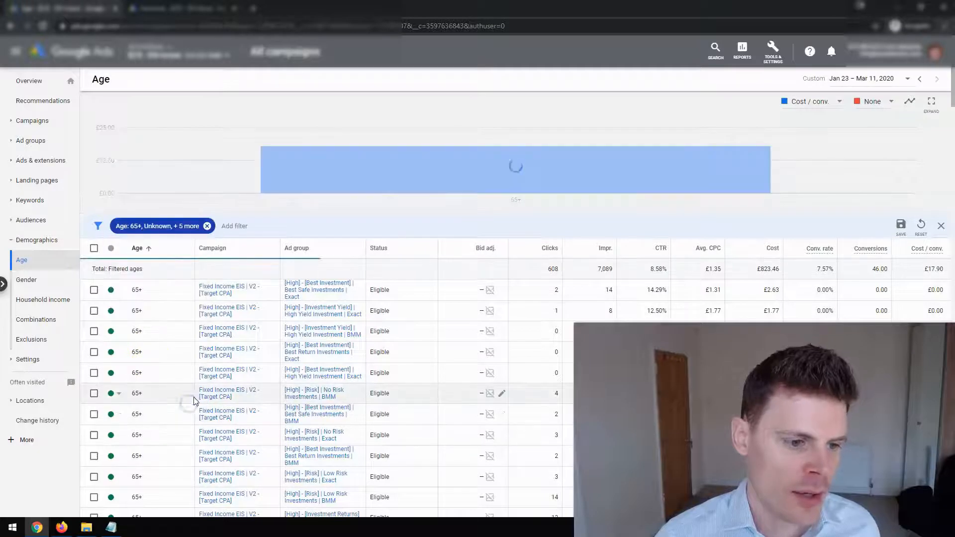
Step: Examine the cost per conversion of the 35 - 44, 45 - 54, 55 - 64, 65+ and Unknown groups against the overall average
{"action": "mouse_move", "coordinate": [826, 175]}
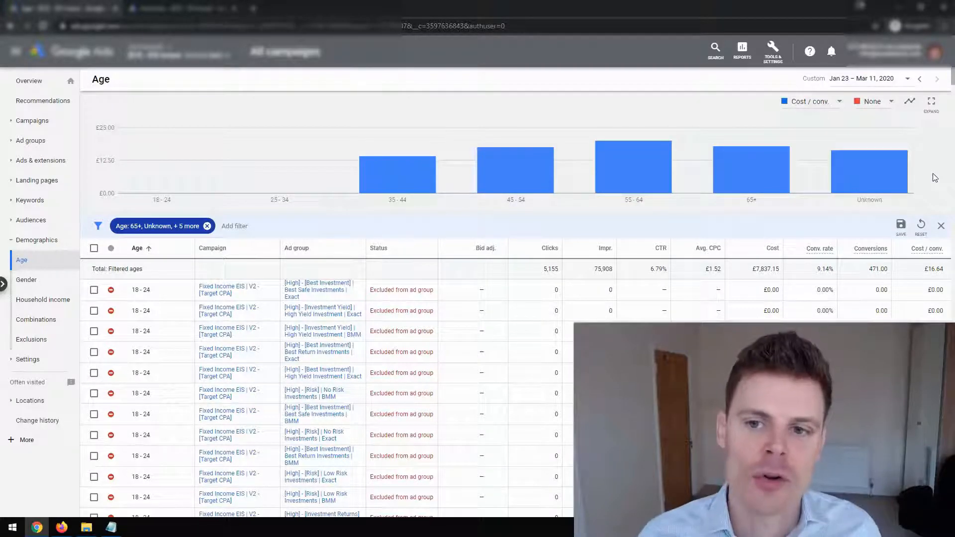
{"action": "left_click", "coordinate": [869, 173]}
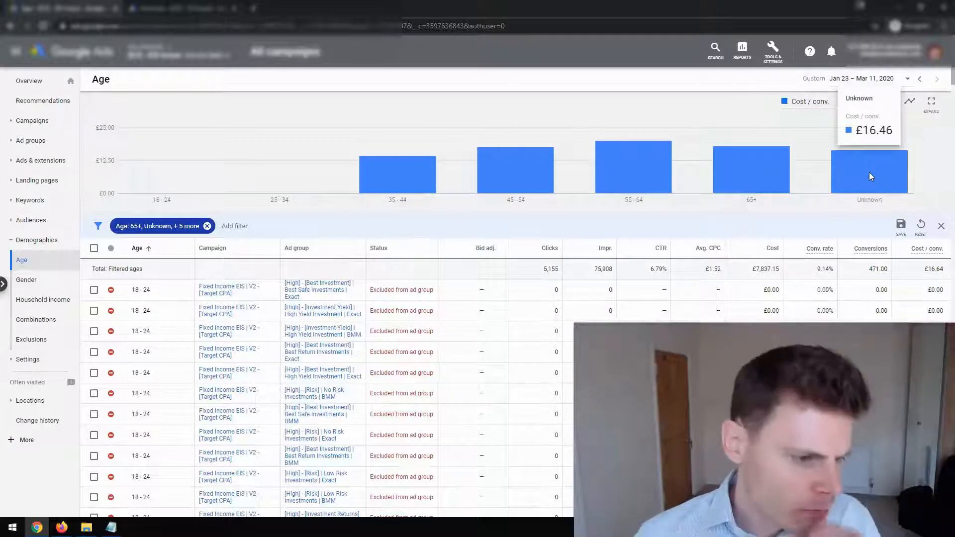
{"action": "left_click", "coordinate": [855, 178]}
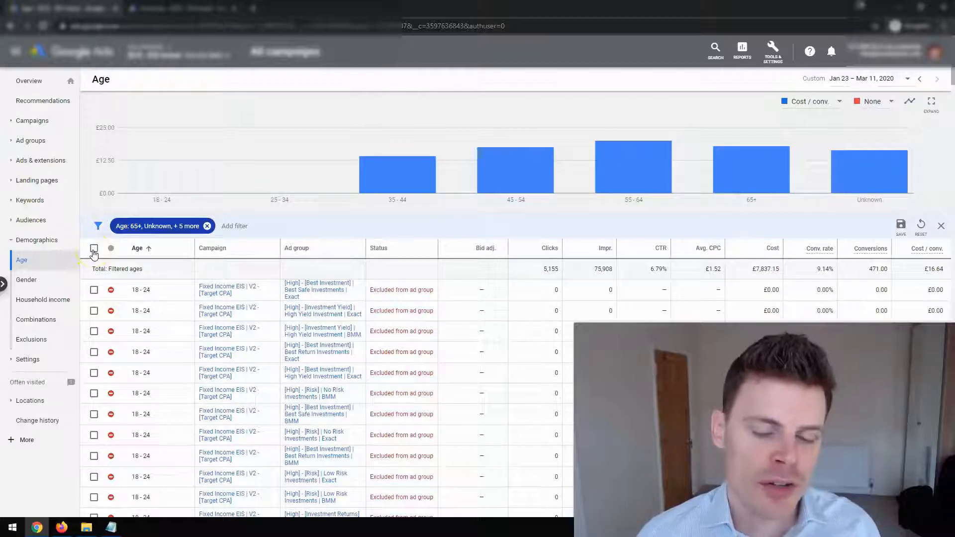
{"action": "left_click", "coordinate": [499, 185]}
{"action": "left_click", "coordinate": [415, 185]}
{"action": "left_click", "coordinate": [495, 172]}
{"action": "left_click", "coordinate": [633, 171]}
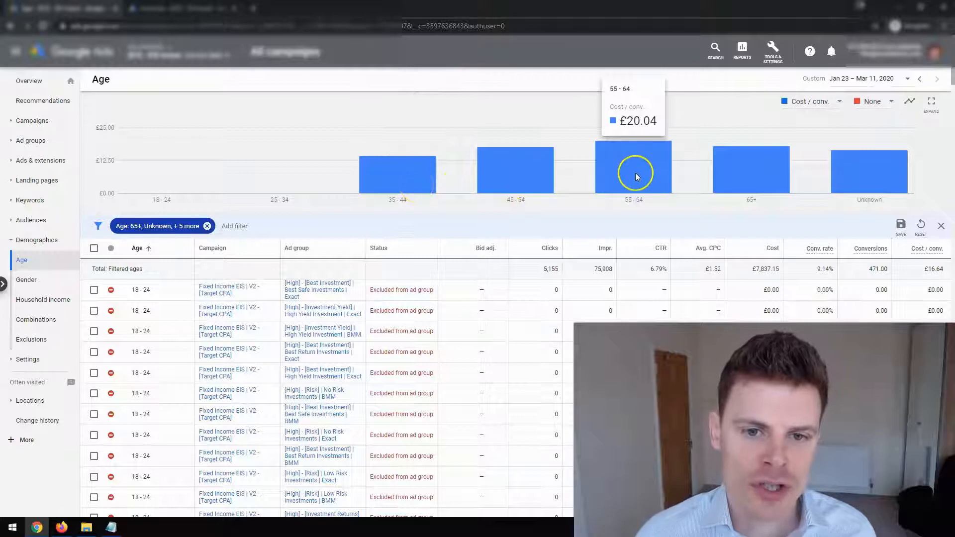
{"action": "left_click", "coordinate": [760, 181]}
{"action": "left_click", "coordinate": [883, 175]}
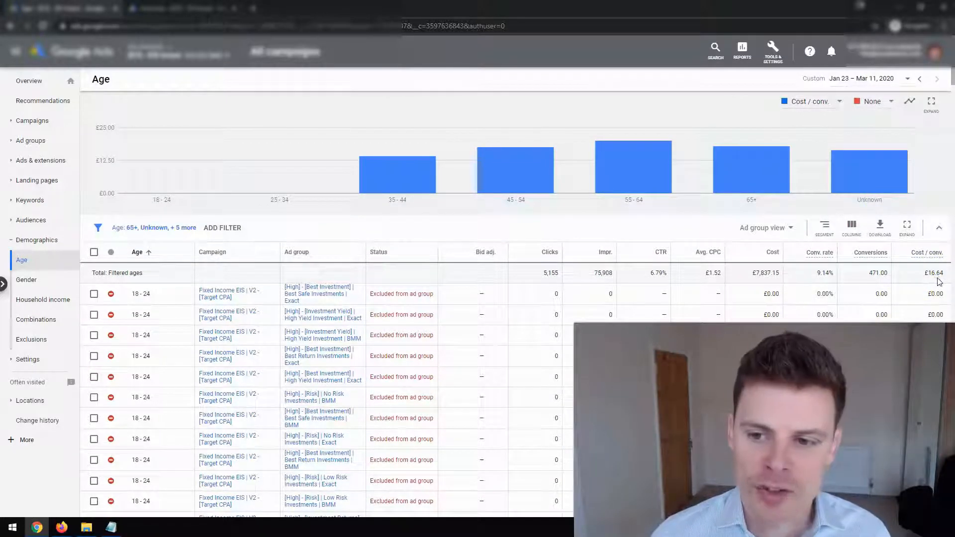
{"action": "mouse_move", "coordinate": [872, 169]}
{"action": "mouse_move", "coordinate": [767, 177]}
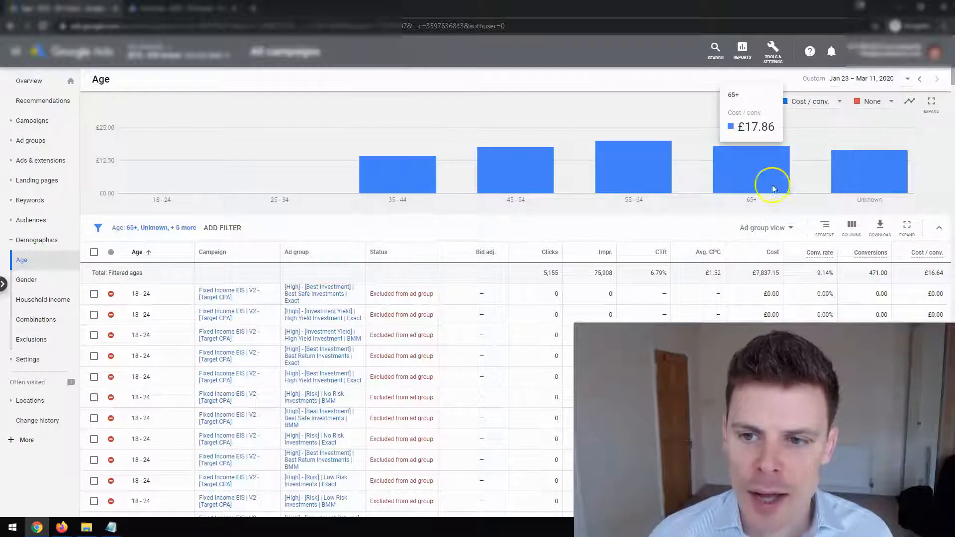
{"action": "mouse_move", "coordinate": [688, 196]}
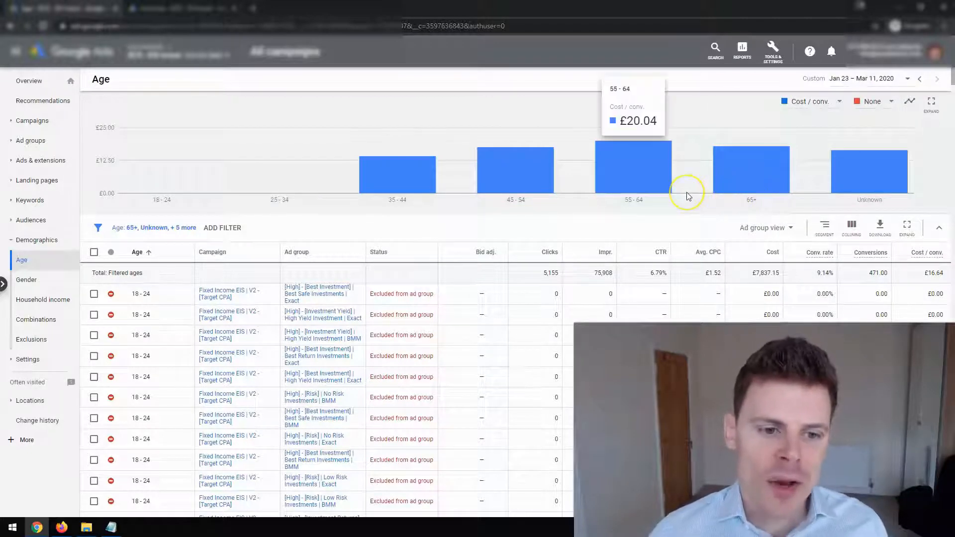
{"action": "mouse_move", "coordinate": [540, 176]}
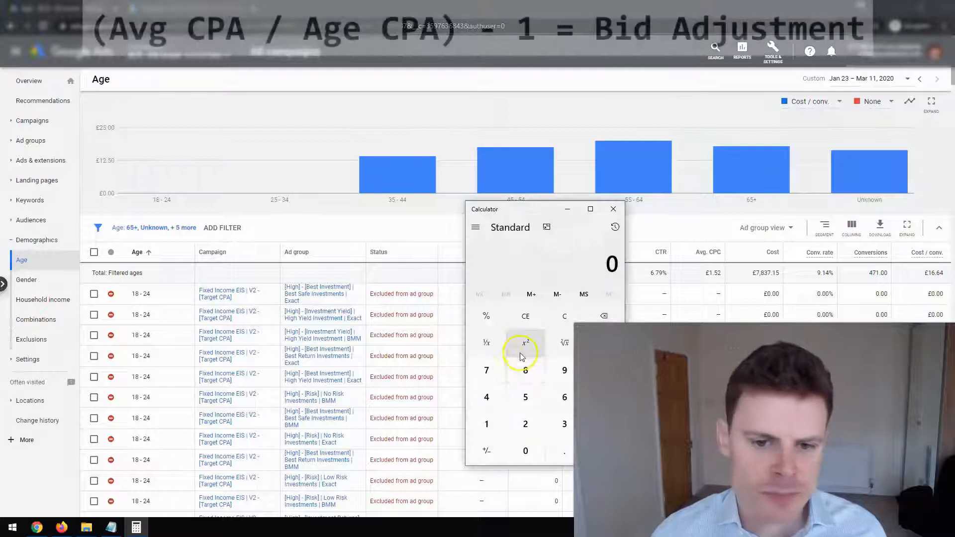
Step: In Calculator, divide the average cost per conversion of 16.64 by the 55 - 64 group's 20.04
{"action": "mouse_move", "coordinate": [746, 187]}
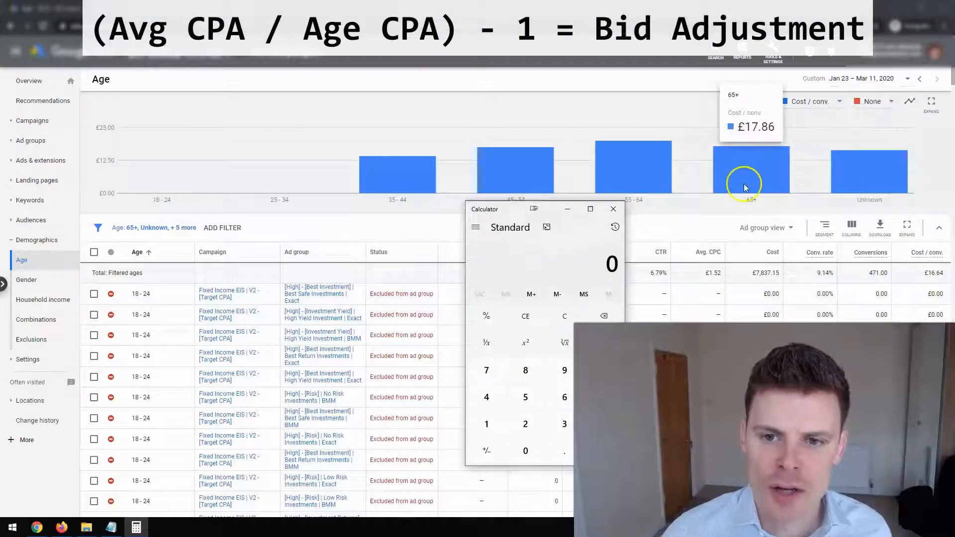
{"action": "mouse_move", "coordinate": [636, 170]}
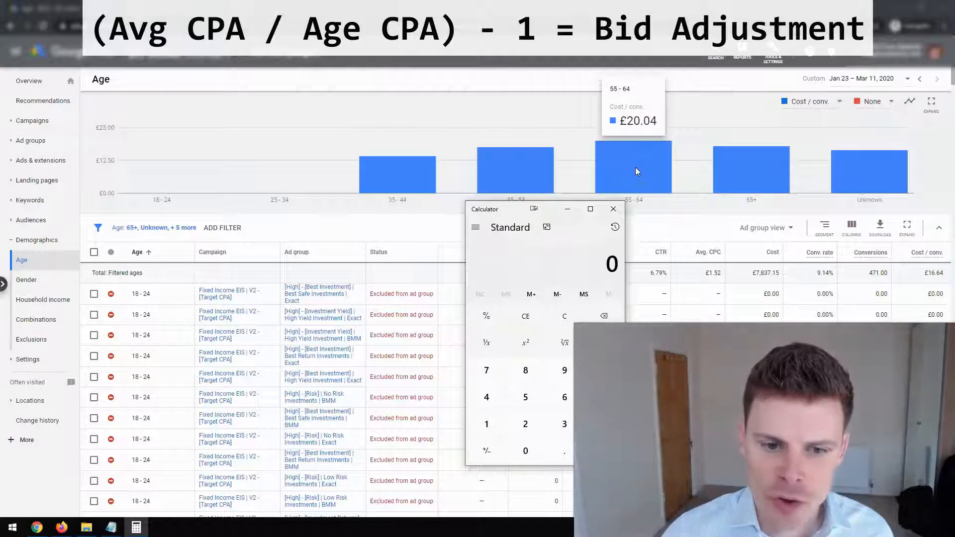
{"action": "left_click", "coordinate": [494, 425]}
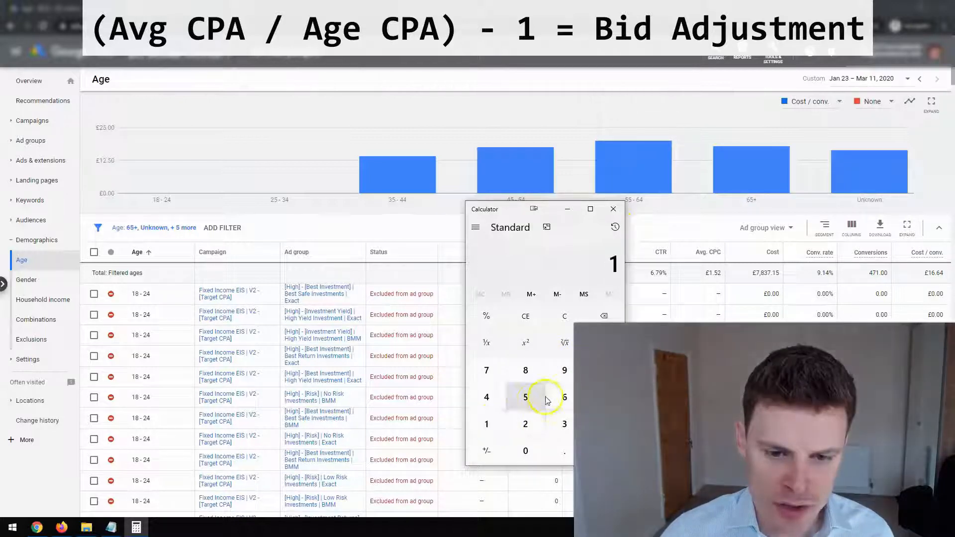
{"action": "left_click", "coordinate": [562, 397]}
{"action": "left_click", "coordinate": [564, 451]}
{"action": "left_click", "coordinate": [564, 397]}
{"action": "left_click", "coordinate": [486, 397]}
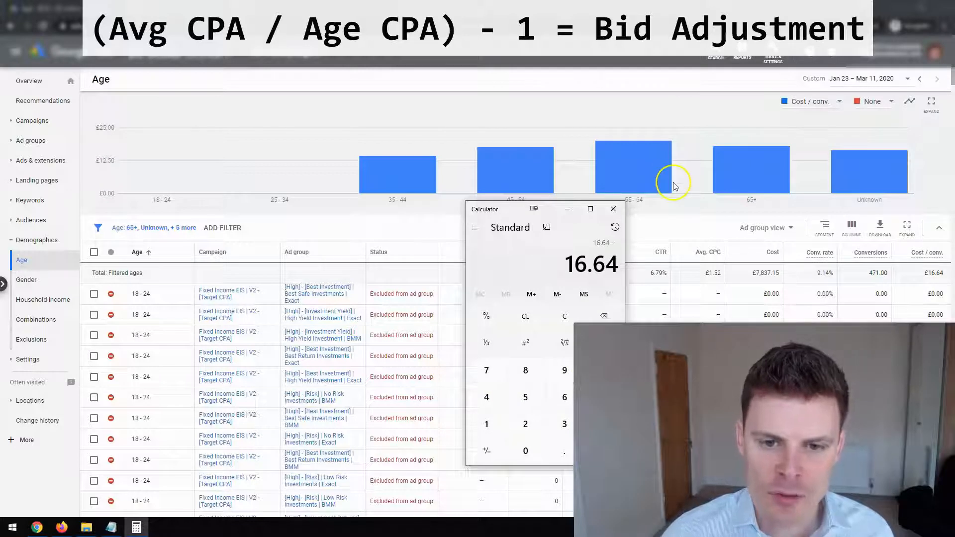
{"action": "left_click", "coordinate": [526, 423]}
{"action": "left_click", "coordinate": [530, 450]}
{"action": "left_click", "coordinate": [559, 455]}
{"action": "left_click", "coordinate": [531, 450]}
{"action": "left_click", "coordinate": [487, 397]}
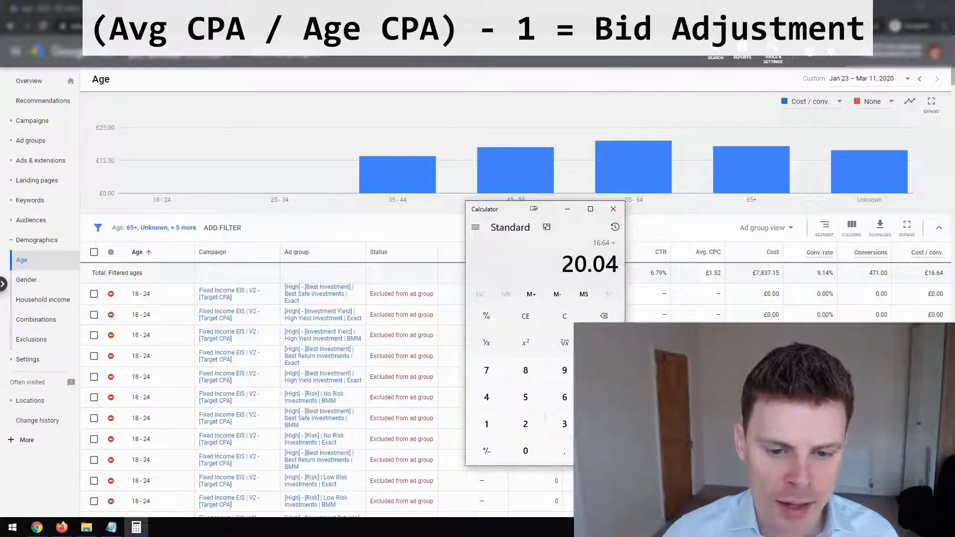
{"action": "key", "text": "Return"}
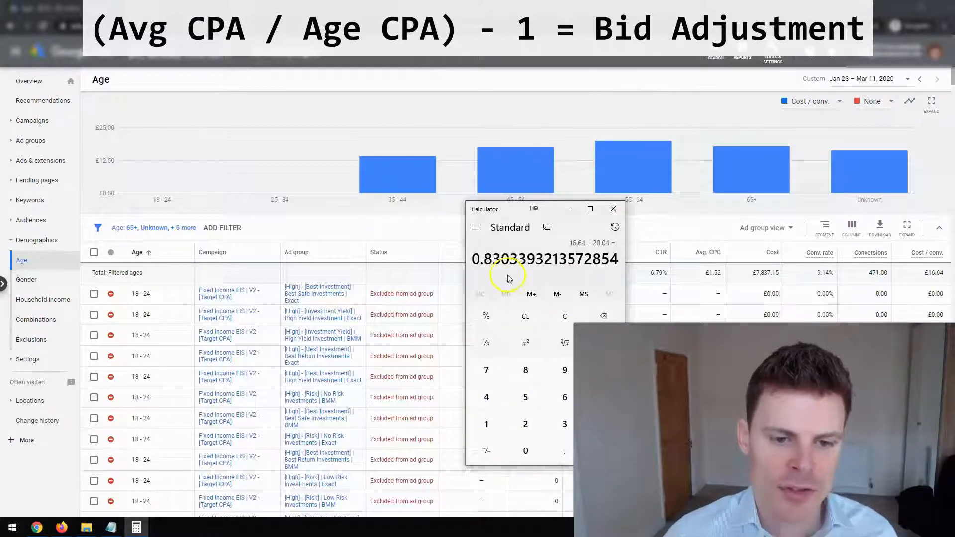
Step: Subtract 1 from the quotient to work out the 55 - 64 group's bid adjustment
{"action": "left_click", "coordinate": [604, 370]}
{"action": "left_click", "coordinate": [487, 424]}
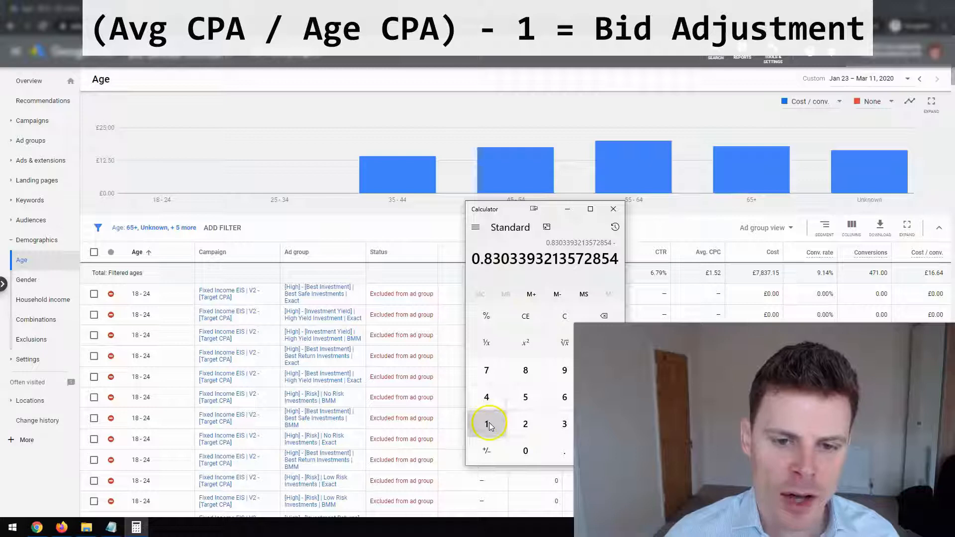
{"action": "key", "text": "Return"}
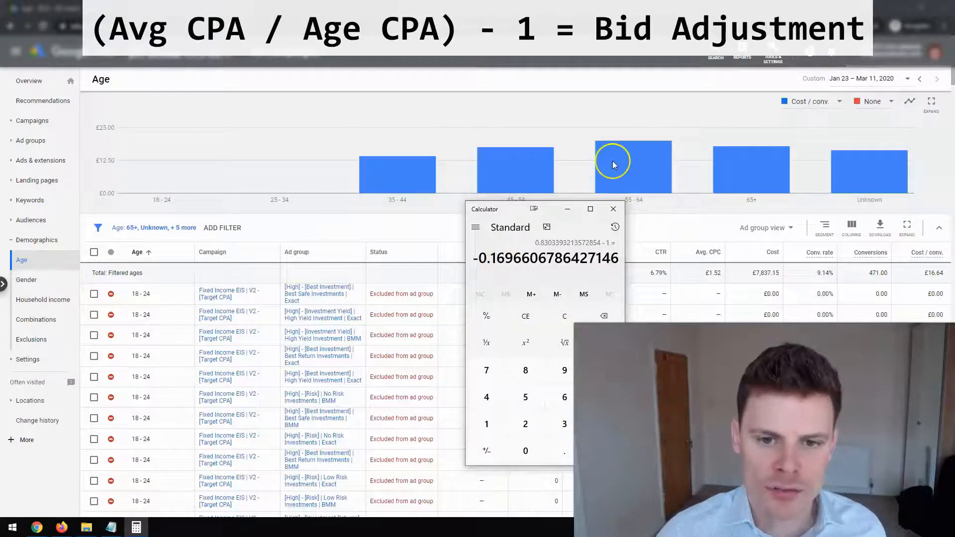
{"action": "mouse_move", "coordinate": [613, 164]}
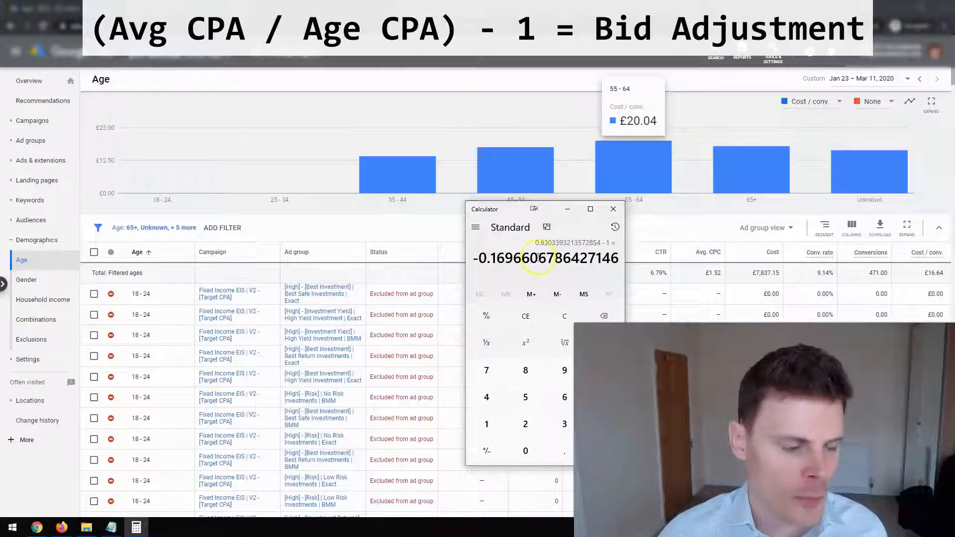
Step: Filter the age data to show only the 55 - 64 age range
{"action": "left_click", "coordinate": [94, 252]}
{"action": "left_click", "coordinate": [154, 228]}
{"action": "left_click", "coordinate": [94, 252]}
{"action": "left_click", "coordinate": [151, 230]}
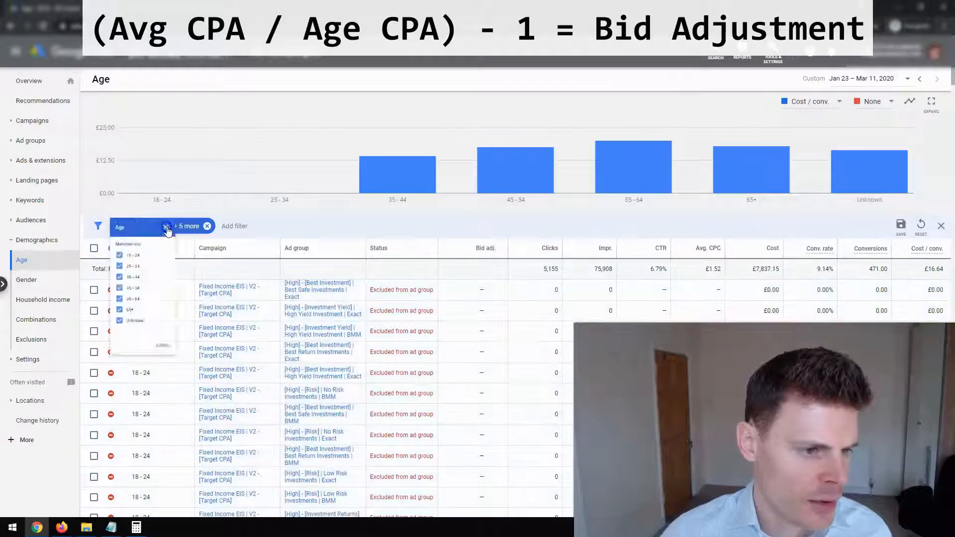
{"action": "left_click", "coordinate": [143, 321]}
{"action": "left_click", "coordinate": [143, 304]}
{"action": "left_click", "coordinate": [142, 288]}
{"action": "left_click", "coordinate": [142, 272]}
{"action": "left_click", "coordinate": [138, 351]}
{"action": "left_click", "coordinate": [140, 371]}
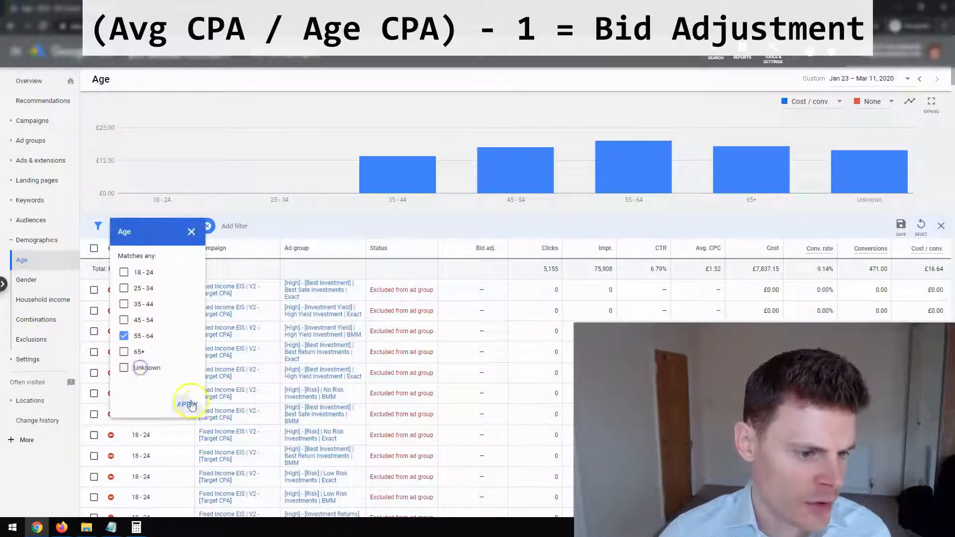
{"action": "left_click", "coordinate": [187, 404]}
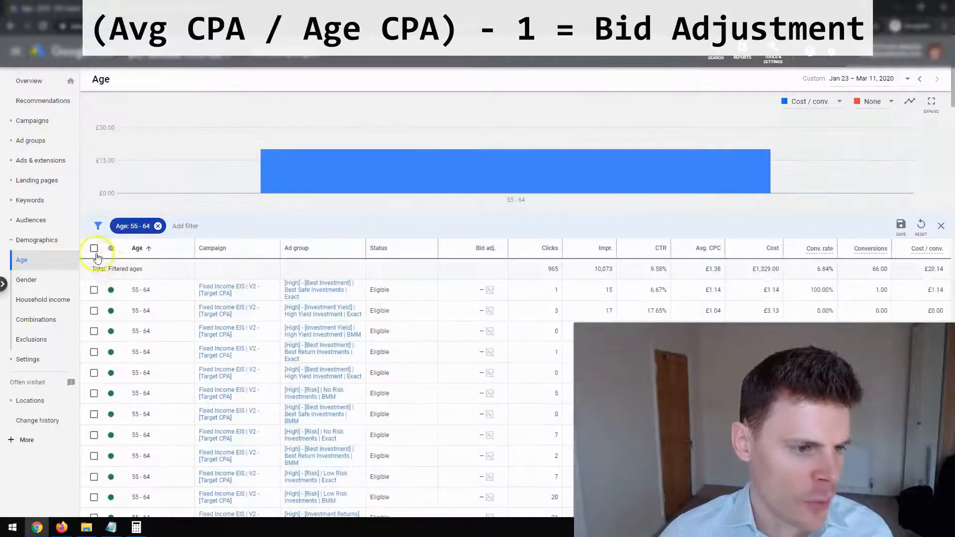
Step: Select every 55 - 64 row and set up a 17% decrease as their bid adjustment
{"action": "left_click", "coordinate": [94, 252]}
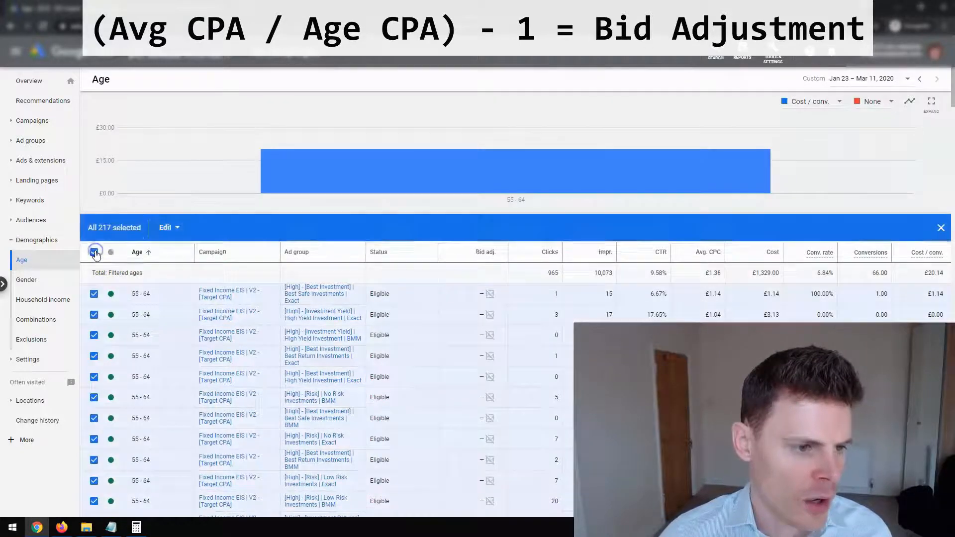
{"action": "left_click", "coordinate": [170, 231]}
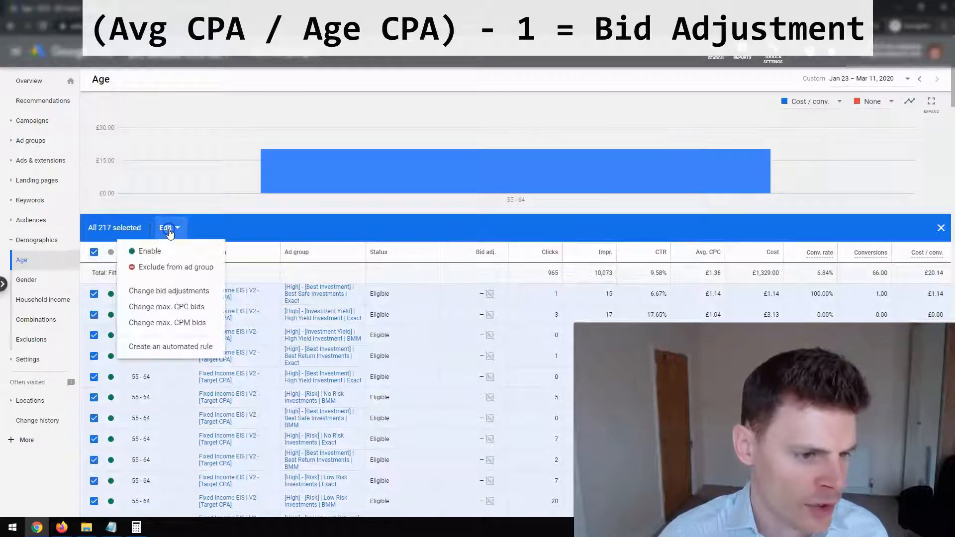
{"action": "left_click", "coordinate": [168, 294]}
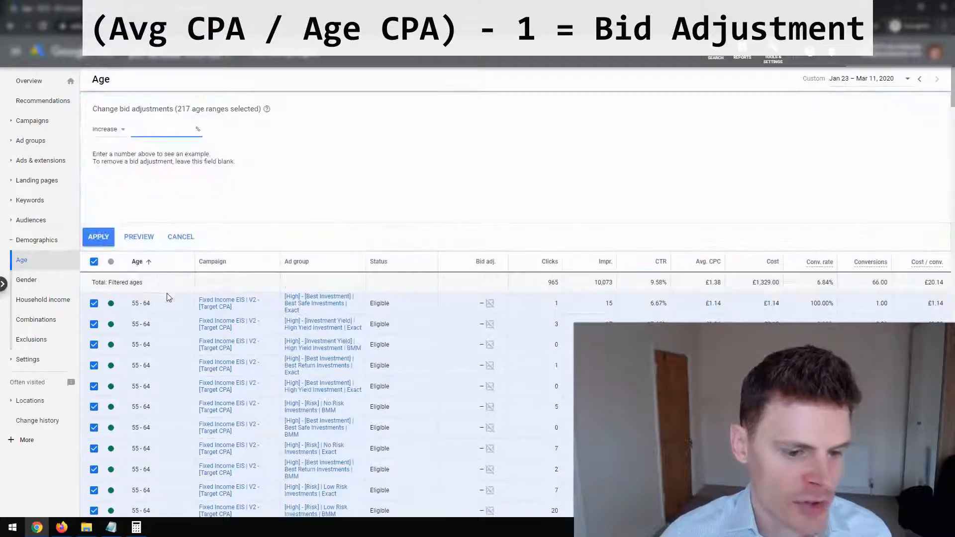
{"action": "left_click", "coordinate": [109, 129]}
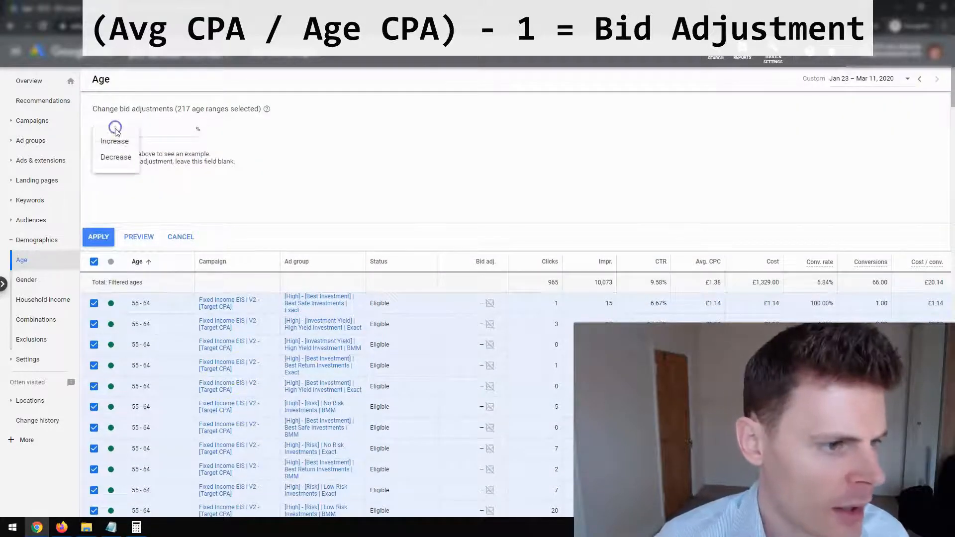
{"action": "left_click", "coordinate": [117, 158]}
{"action": "left_click", "coordinate": [136, 527]}
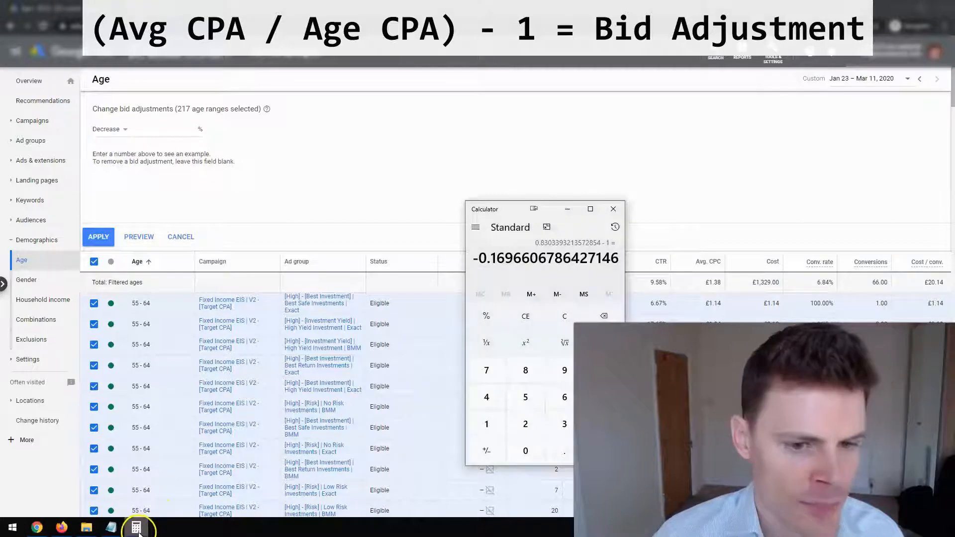
{"action": "left_click", "coordinate": [141, 129]}
{"action": "type", "text": "1"}
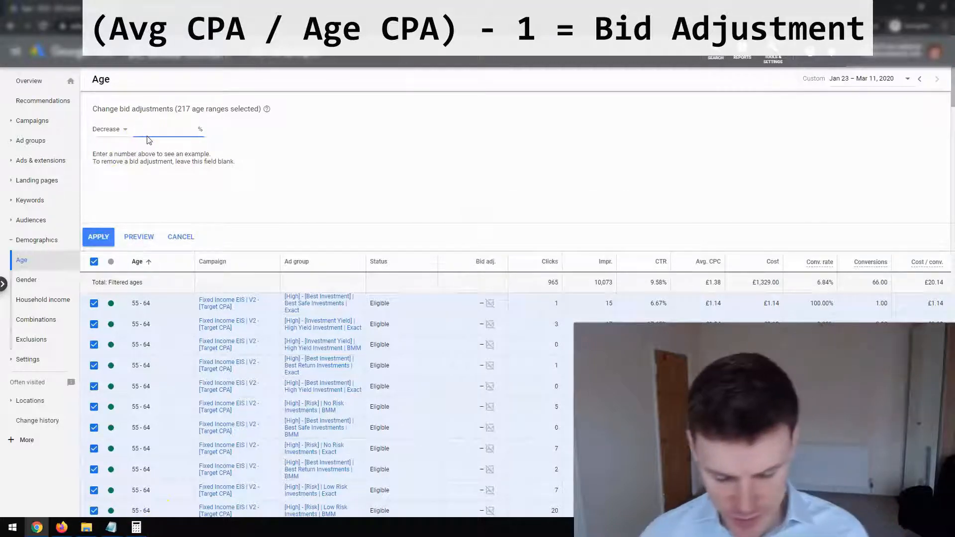
{"action": "type", "text": "7"}
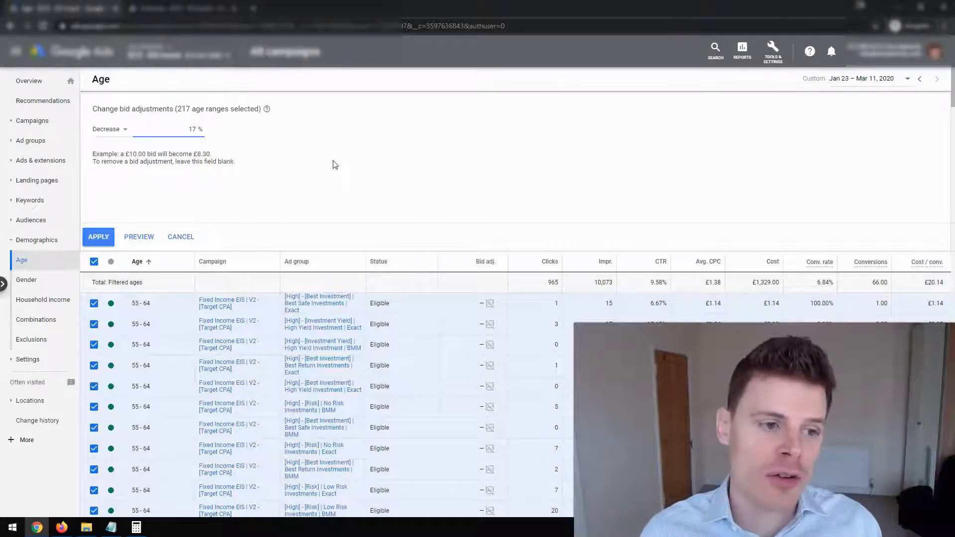
{"action": "left_click", "coordinate": [182, 130]}
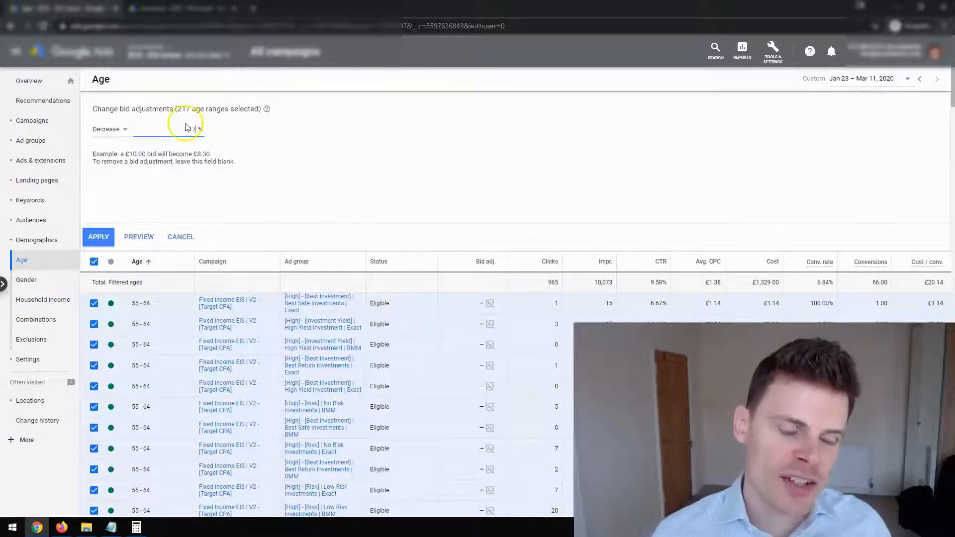
Step: Discard the pending bid adjustment change and deselect all the 55 - 64 rows
{"action": "left_click", "coordinate": [187, 239]}
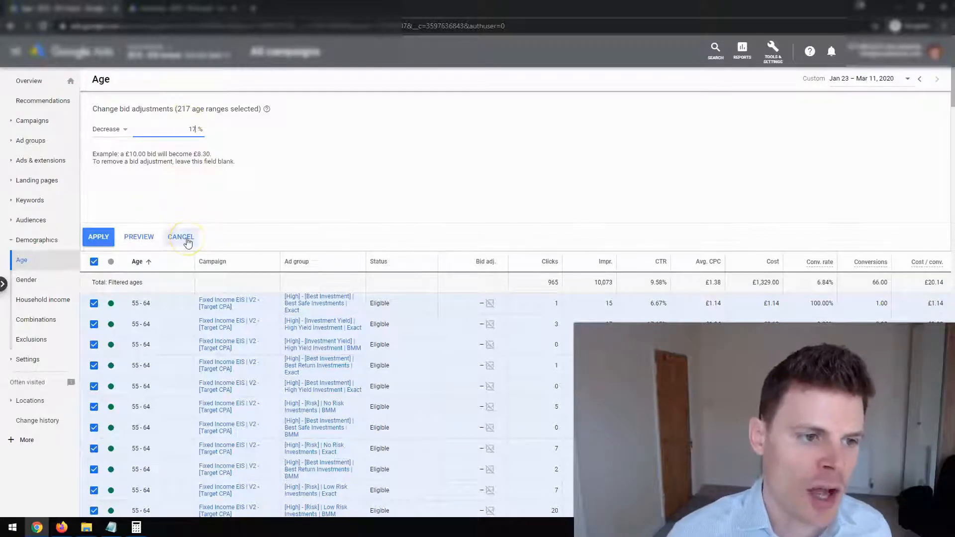
{"action": "left_click", "coordinate": [187, 240]}
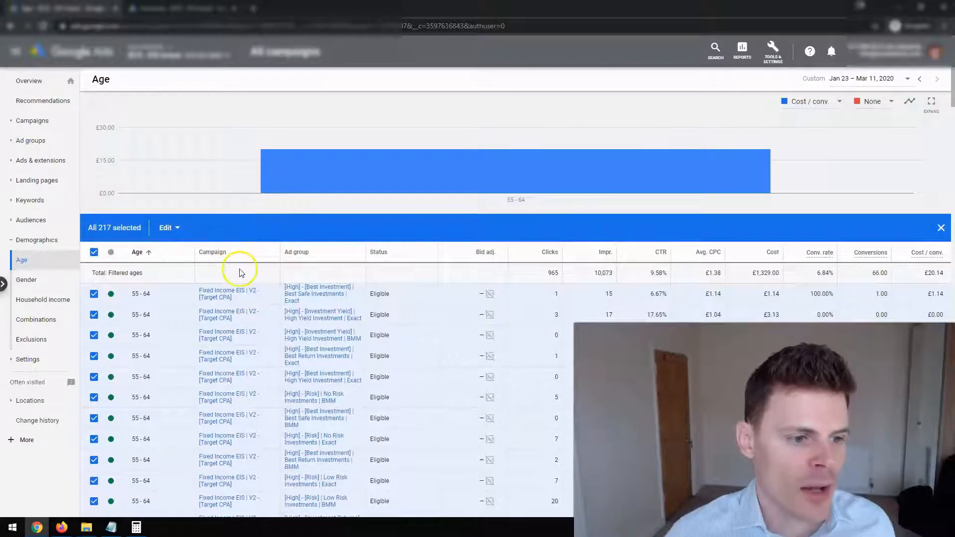
{"action": "left_click", "coordinate": [95, 253]}
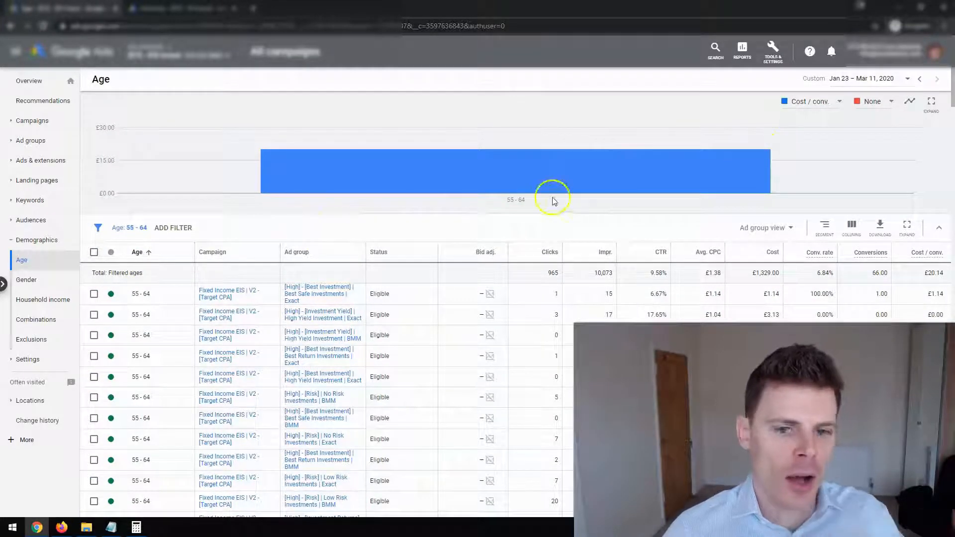
Step: Widen the 55 - 64 age filter to cover every age range from 18 - 24 to 65+ plus Unknown
{"action": "left_click", "coordinate": [158, 228]}
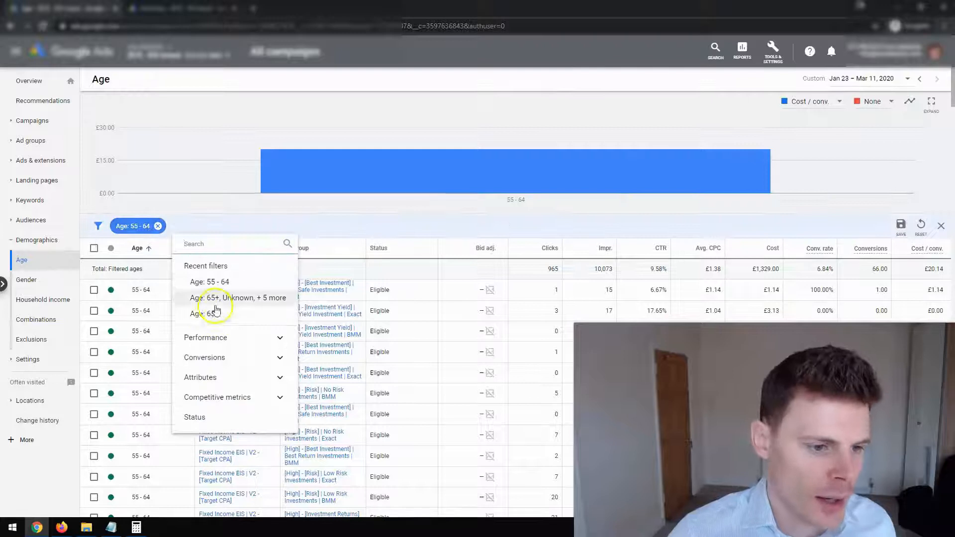
{"action": "left_click", "coordinate": [224, 282]}
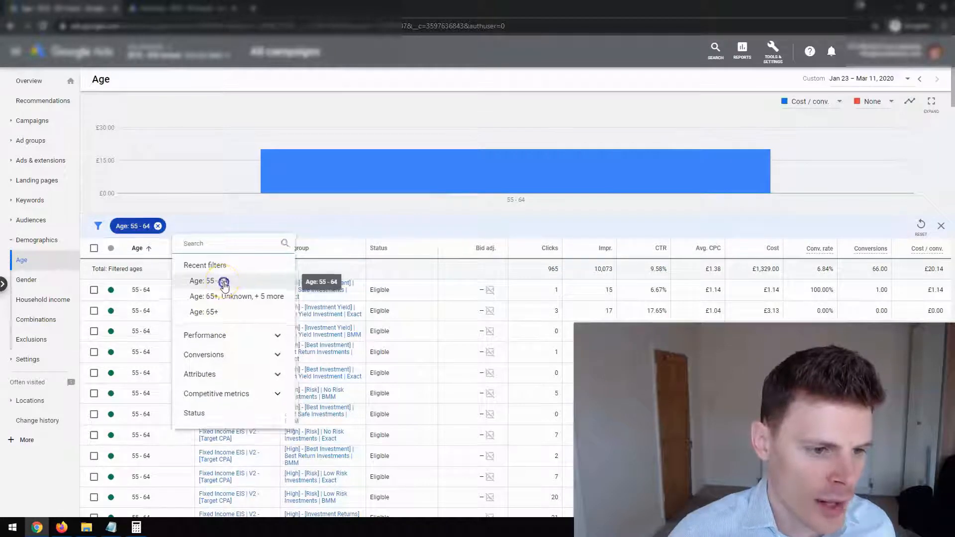
{"action": "left_click", "coordinate": [131, 226]}
{"action": "left_click", "coordinate": [136, 322]}
{"action": "left_click", "coordinate": [136, 304]}
{"action": "left_click", "coordinate": [137, 288]}
{"action": "left_click", "coordinate": [139, 272]}
{"action": "left_click", "coordinate": [139, 351]}
{"action": "left_click", "coordinate": [143, 369]}
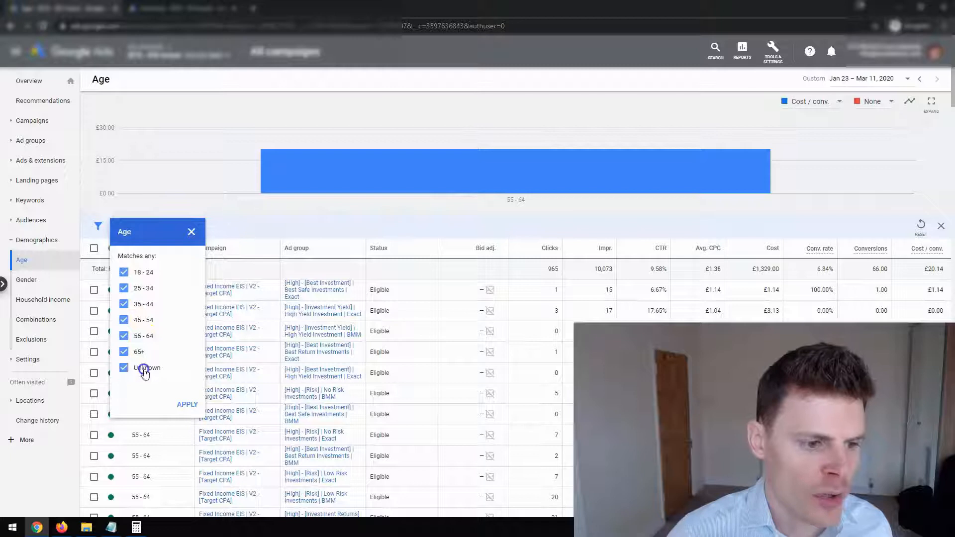
{"action": "left_click", "coordinate": [187, 403]}
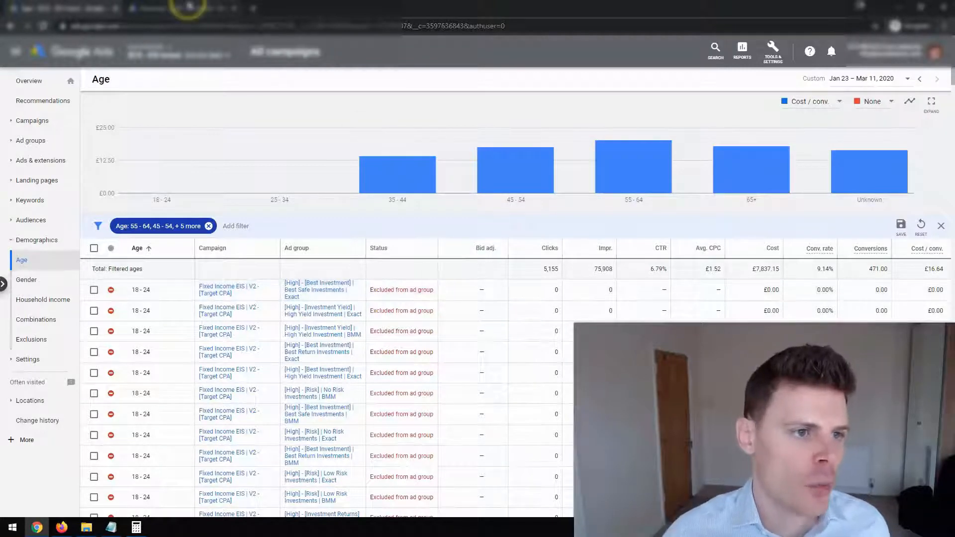
Step: Switch to the account's Overview page in the other browser tab and create a blank custom table report
{"action": "left_click", "coordinate": [187, 8]}
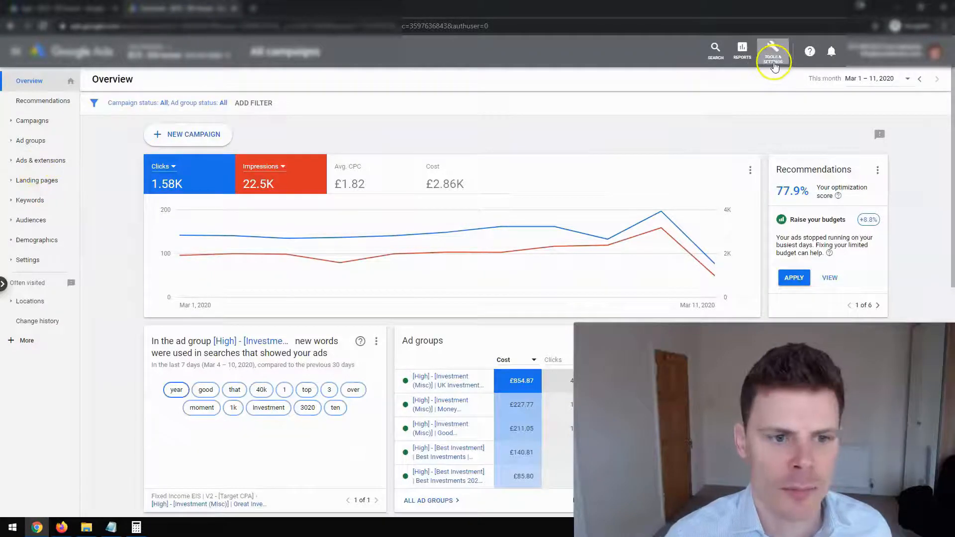
{"action": "left_click", "coordinate": [741, 50]}
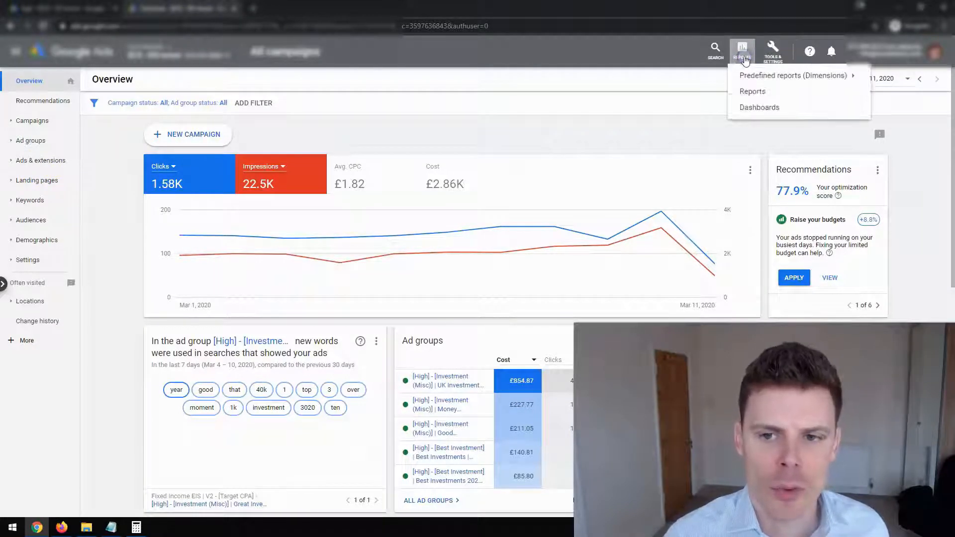
{"action": "left_click", "coordinate": [756, 91]}
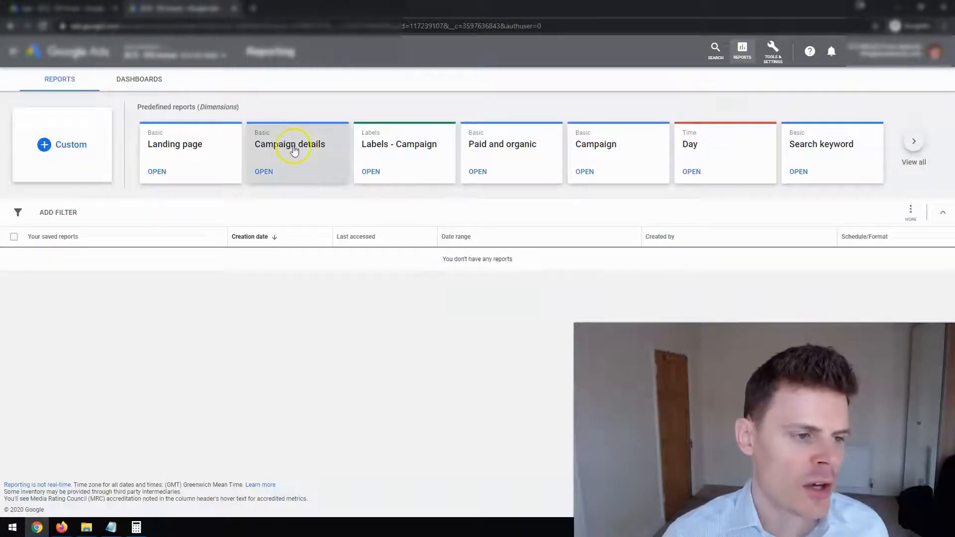
{"action": "left_click", "coordinate": [60, 160]}
{"action": "left_click", "coordinate": [77, 150]}
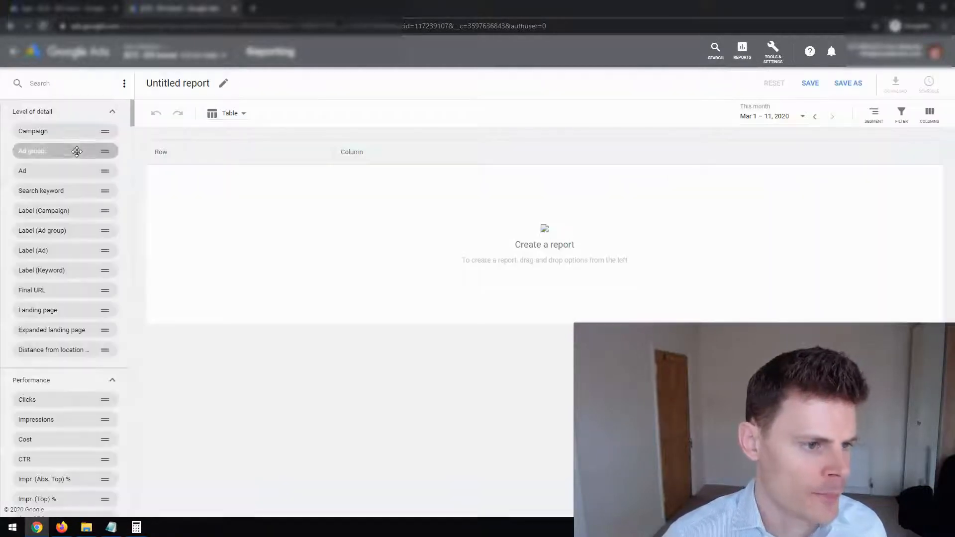
Step: Add Clicks and Cost as columns in the untitled report
{"action": "left_click", "coordinate": [69, 394]}
{"action": "left_click_drag", "start_coordinate": [69, 395], "coordinate": [383, 289]}
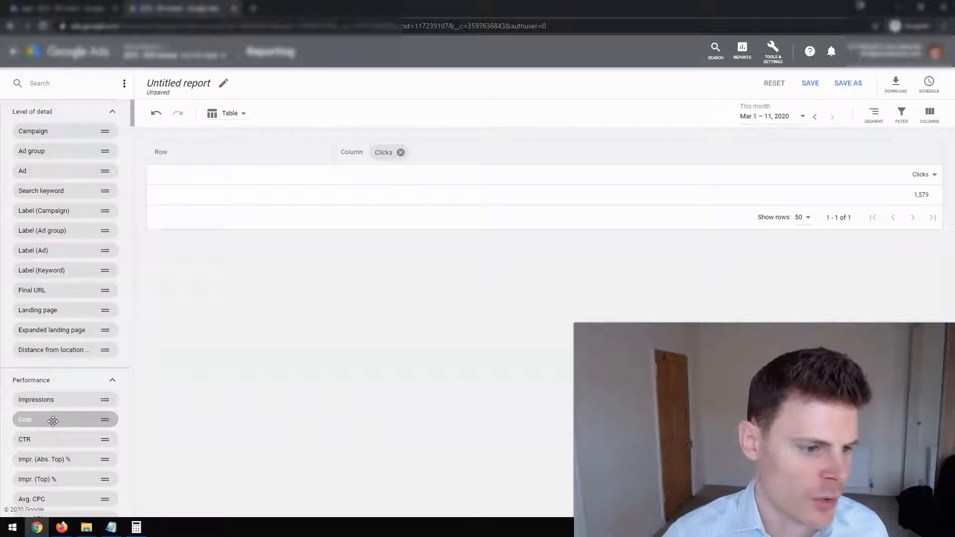
{"action": "left_click_drag", "start_coordinate": [53, 422], "coordinate": [76, 91]}
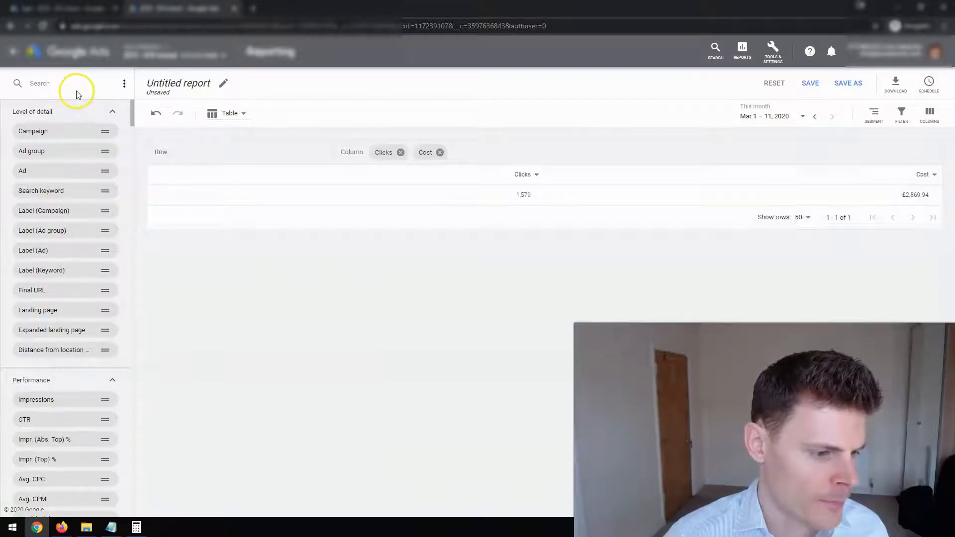
Step: Find the conversion metrics with "conv" and add Conversions, Cost / conv. and Conv. rate as report columns
{"action": "left_click", "coordinate": [62, 85]}
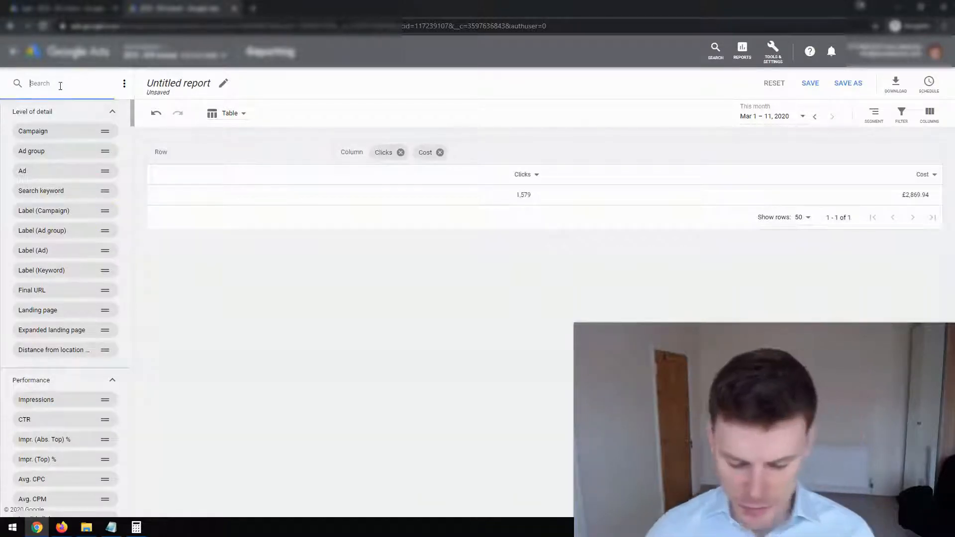
{"action": "type", "text": "conv"}
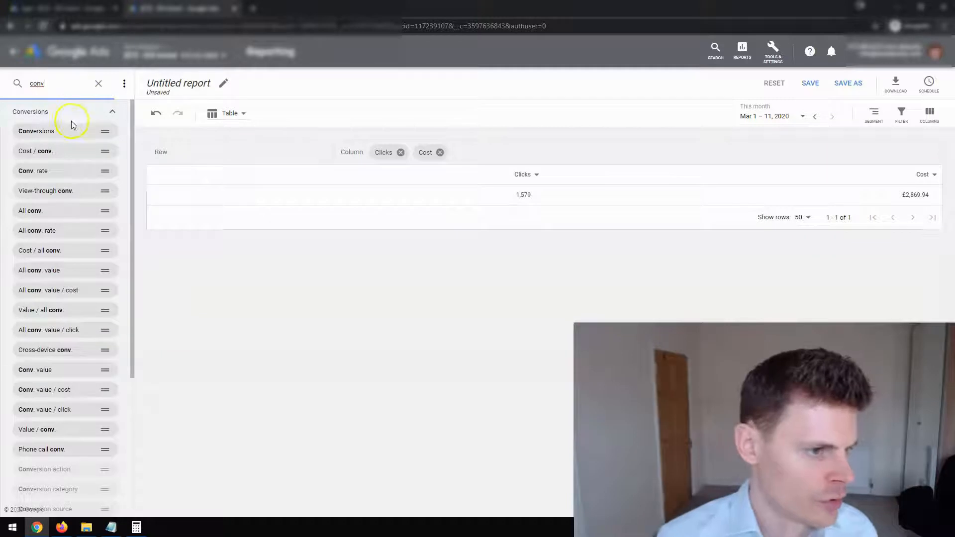
{"action": "left_click_drag", "start_coordinate": [59, 131], "coordinate": [608, 160]}
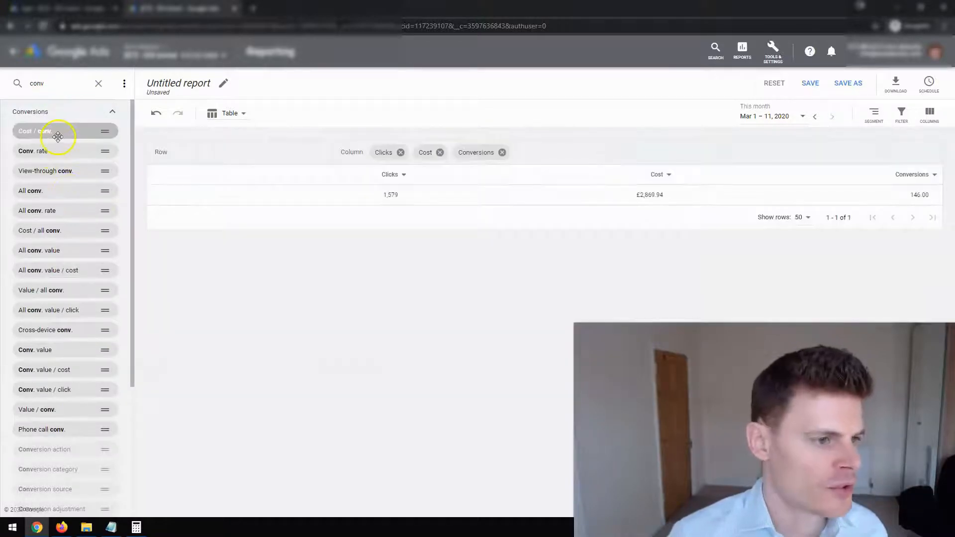
{"action": "left_click_drag", "start_coordinate": [58, 136], "coordinate": [596, 187]}
{"action": "left_click_drag", "start_coordinate": [66, 135], "coordinate": [655, 214]}
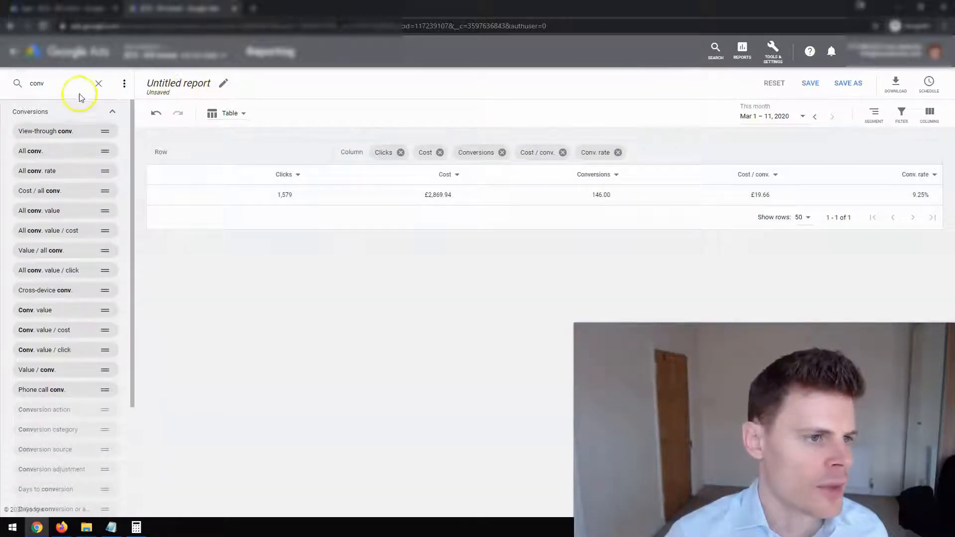
Step: Add Age as the report's row dimension and sort the table by age in ascending order
{"action": "left_click", "coordinate": [99, 85]}
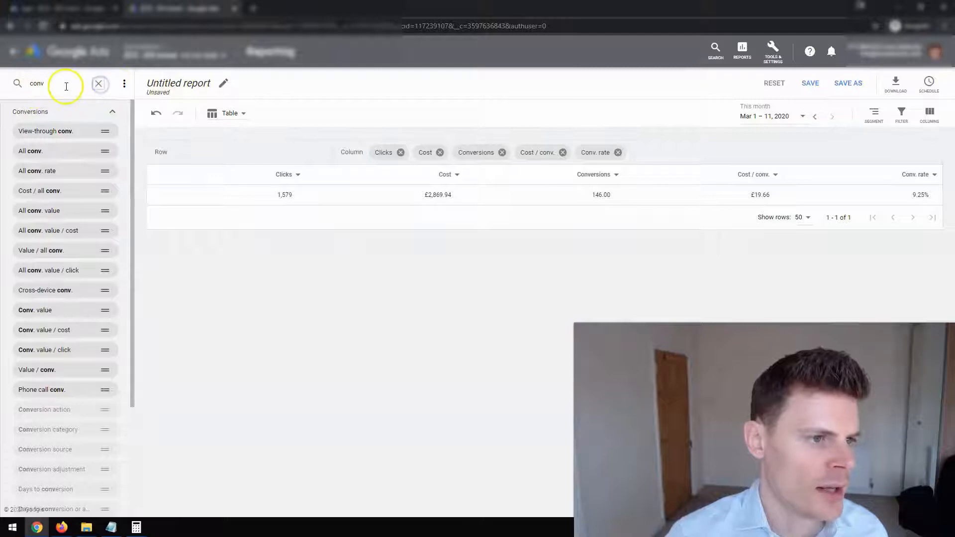
{"action": "type", "text": "age"}
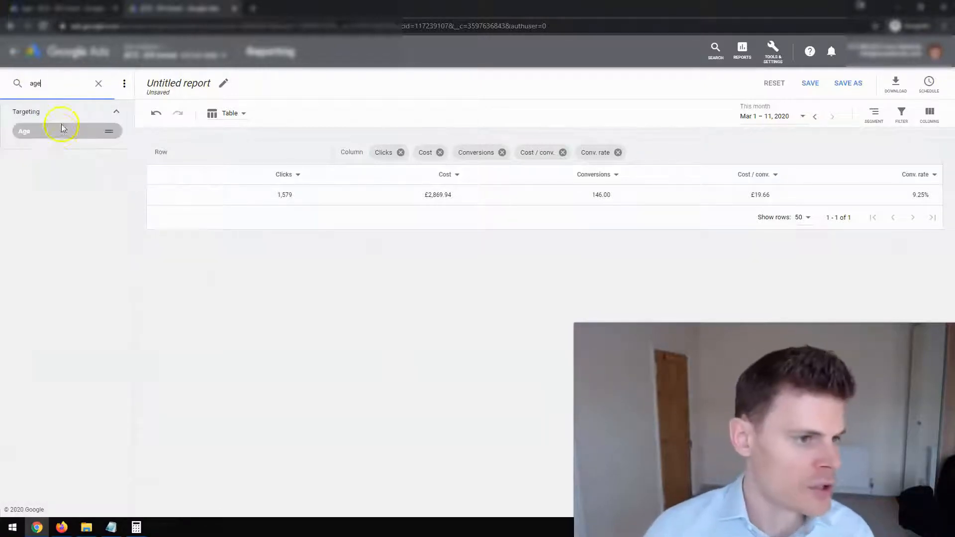
{"action": "left_click_drag", "start_coordinate": [61, 127], "coordinate": [223, 211]}
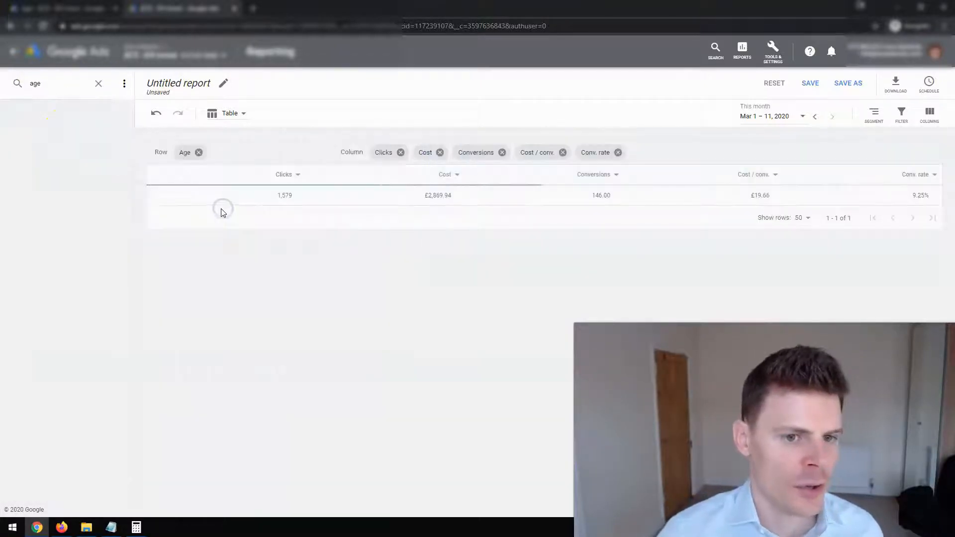
{"action": "left_click", "coordinate": [167, 175]}
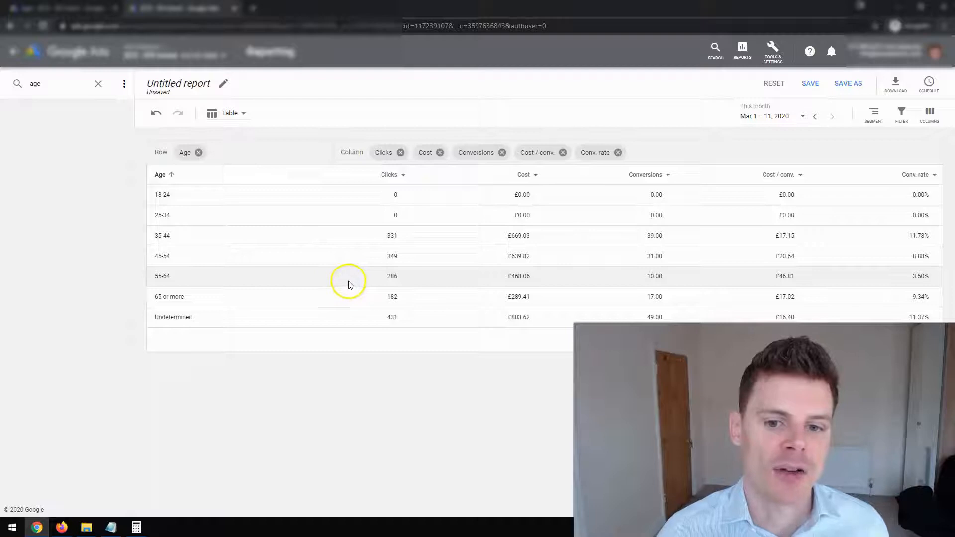
Step: Rename the report as Age Demographics and save it
{"action": "left_click", "coordinate": [223, 82]}
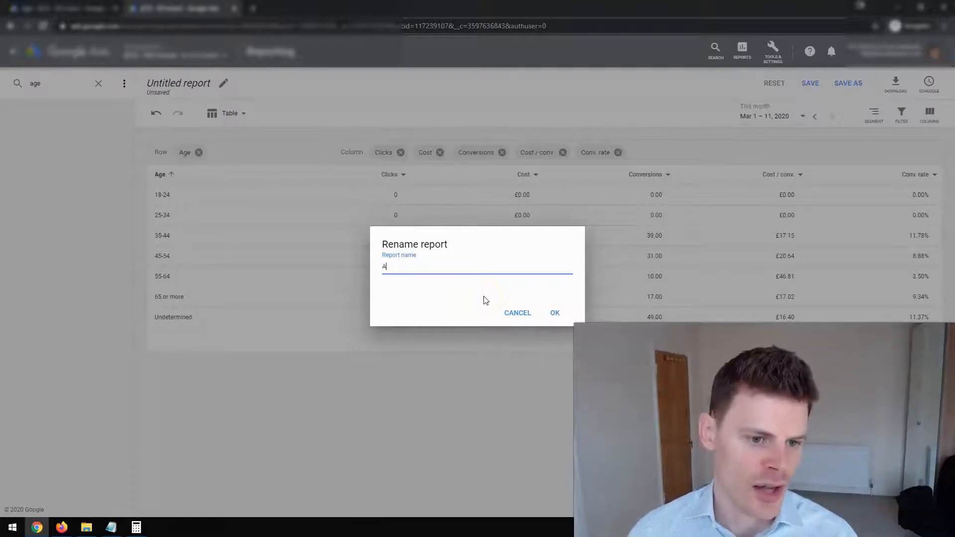
{"action": "type", "text": "ge Demographics"}
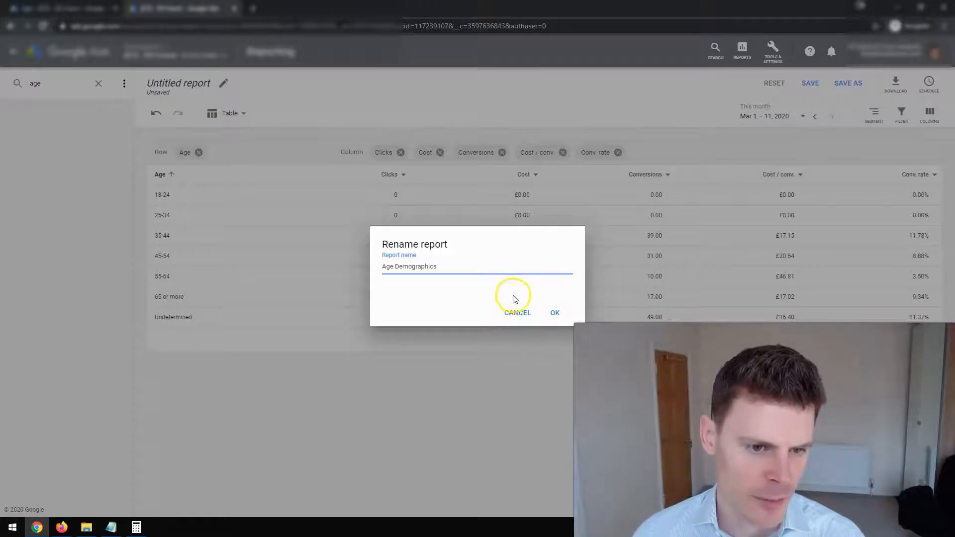
{"action": "left_click", "coordinate": [555, 312]}
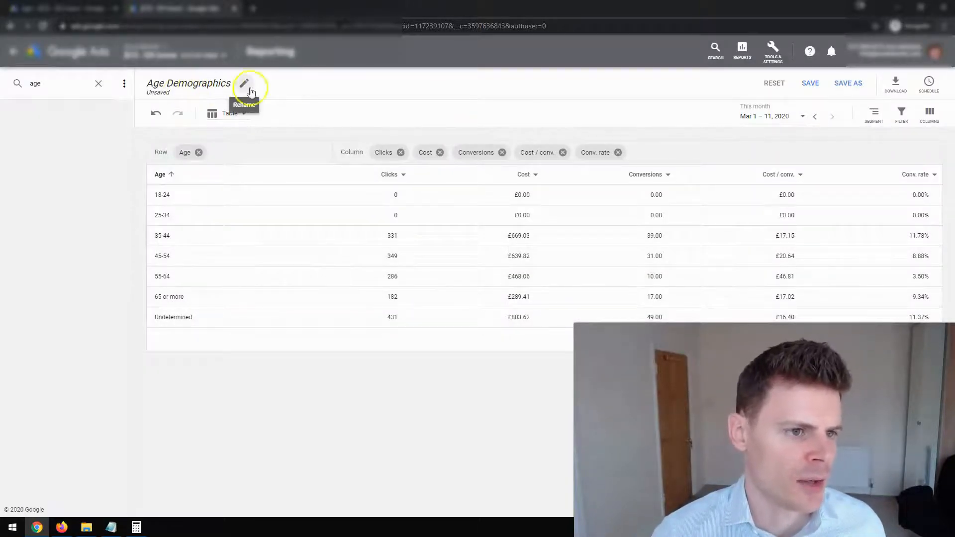
{"action": "left_click", "coordinate": [808, 86]}
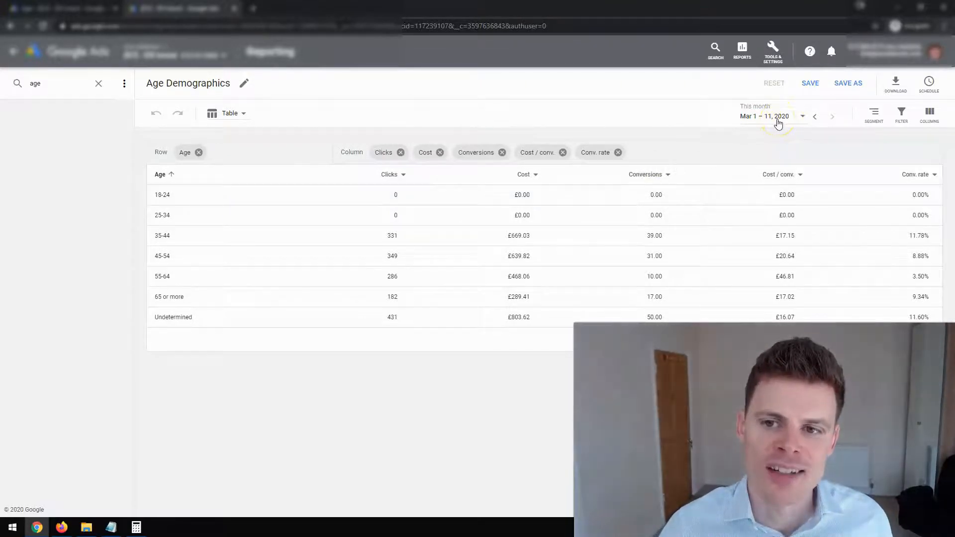
Step: Open the email and schedule settings for the Age Demographics report
{"action": "left_click", "coordinate": [929, 84]}
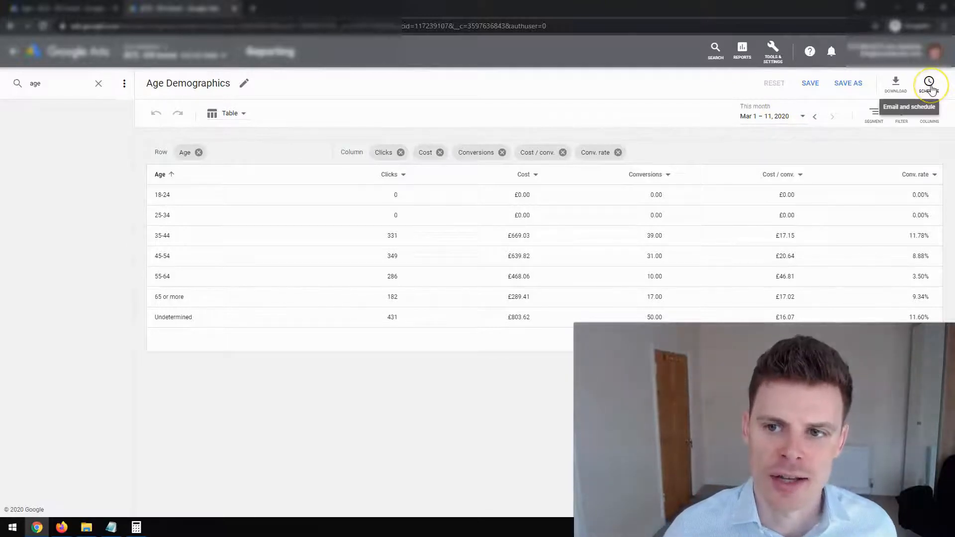